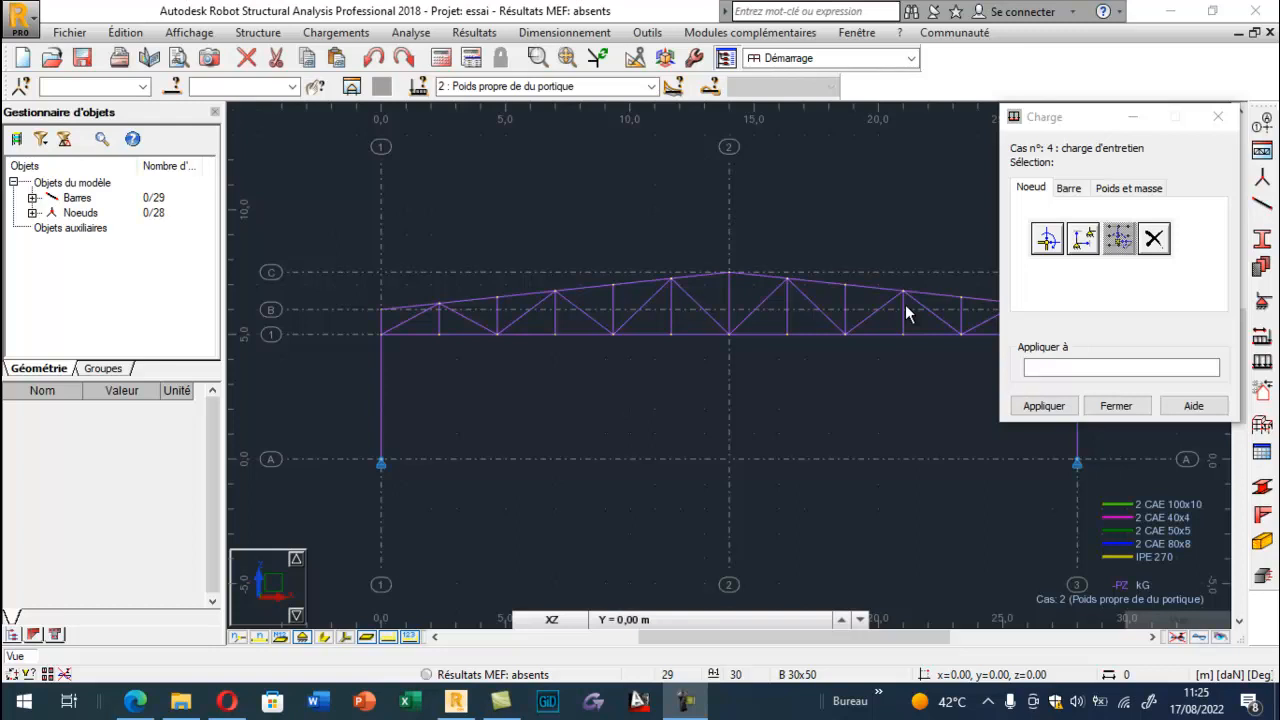
- Switch to the project PDF in the browser and review the snow and wind data, before returning to Robot Structural Analysis
{"action": "left_click", "coordinate": [135, 700]}
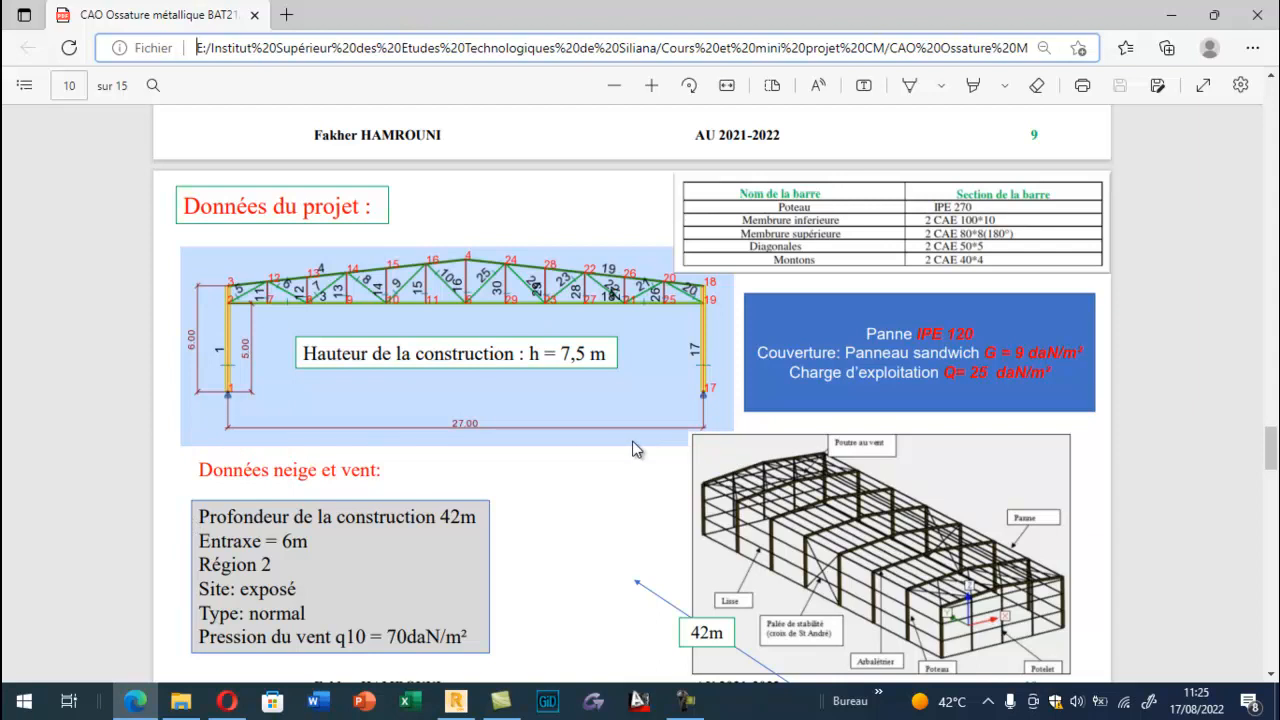
{"action": "scroll", "coordinate": [688, 518], "scroll_direction": "down", "scroll_amount": 1}
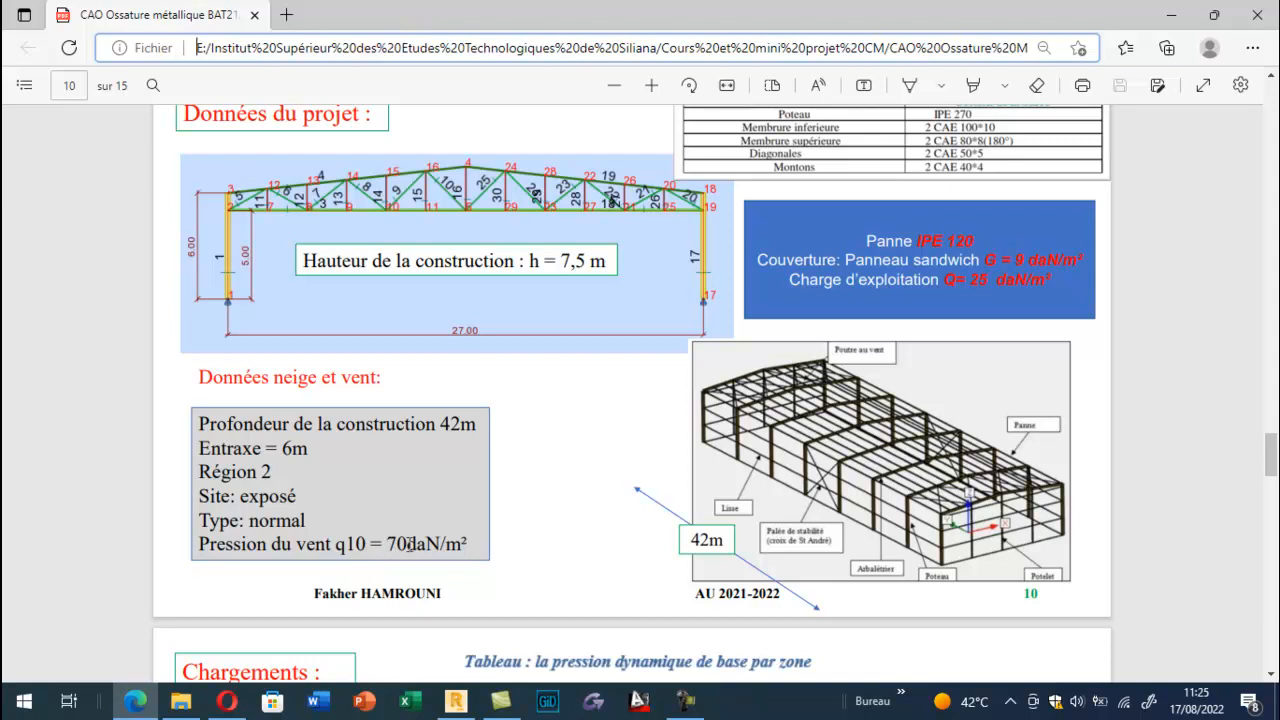
{"action": "left_click", "coordinate": [589, 511]}
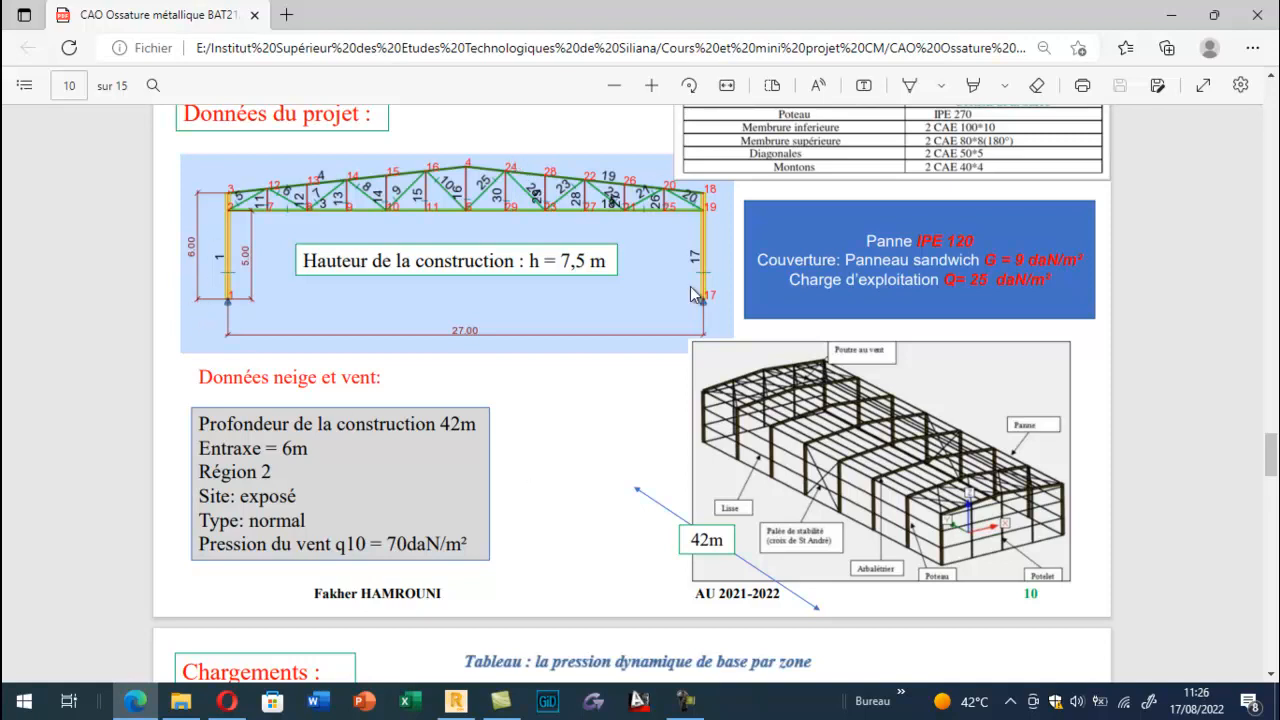
{"action": "left_click", "coordinate": [455, 700]}
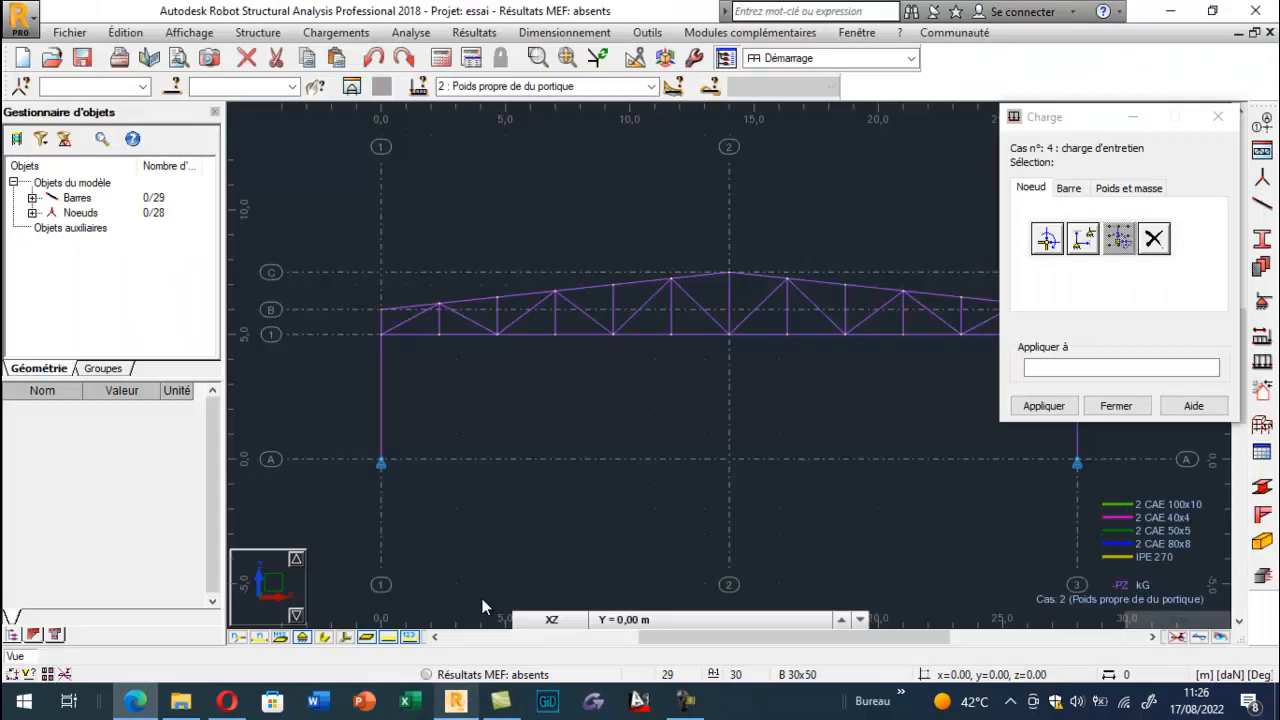
- Close the load definition dialog and check the list of existing load cases
{"action": "left_click", "coordinate": [1219, 118]}
{"action": "left_click", "coordinate": [651, 86]}
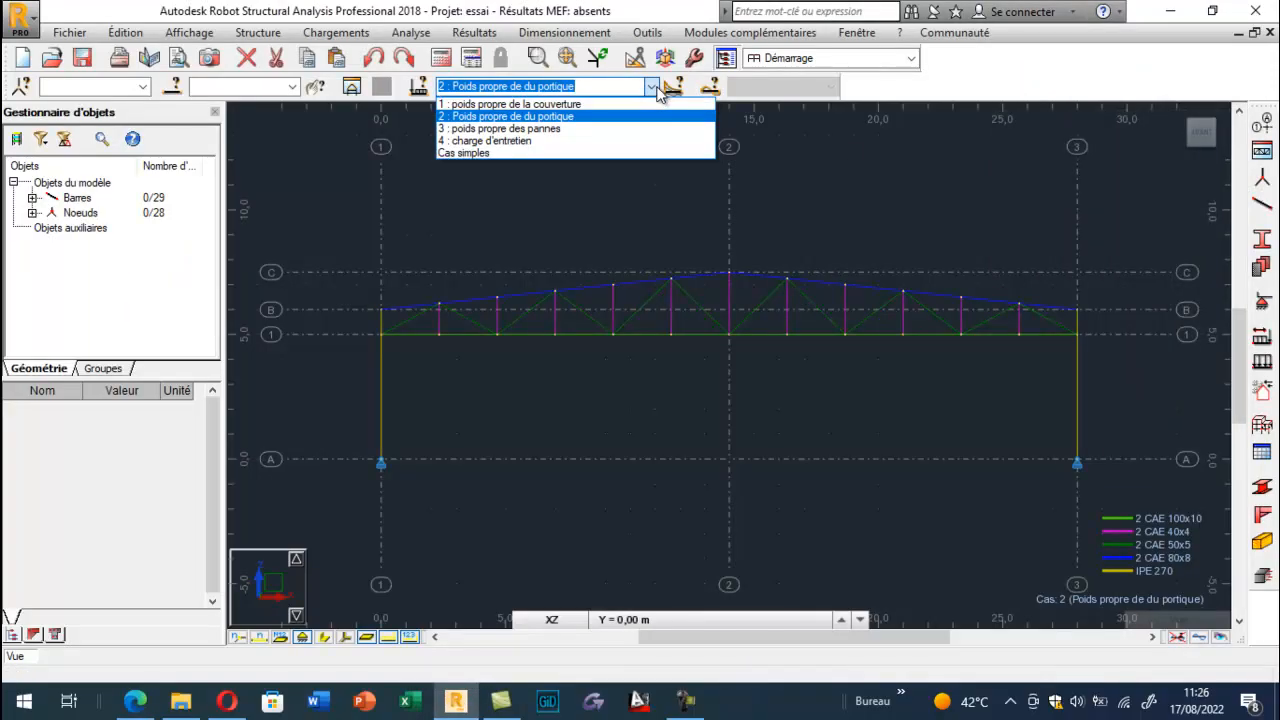
{"action": "left_click", "coordinate": [551, 188]}
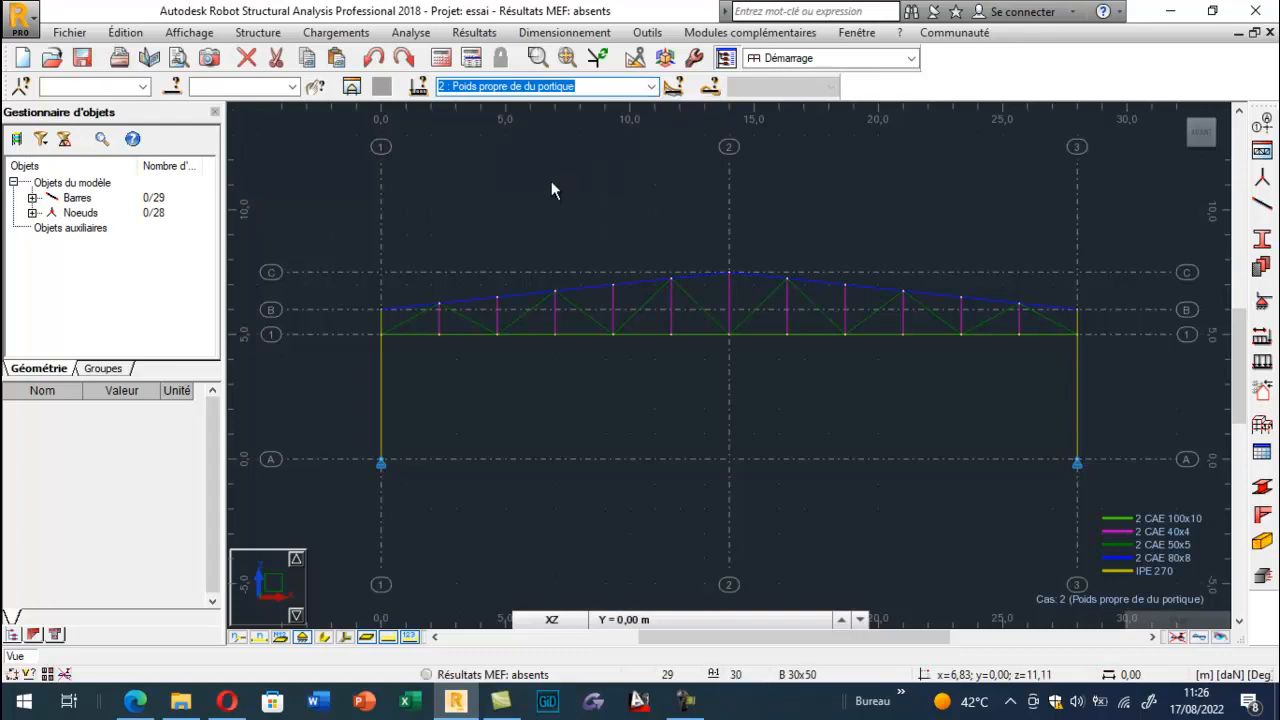
- Start the 2D/3D snow and wind load generator, detect the frame's envelope automatically and exclude parapets and canopies (sans acrotères et auvents)
{"action": "left_click", "coordinate": [1265, 398]}
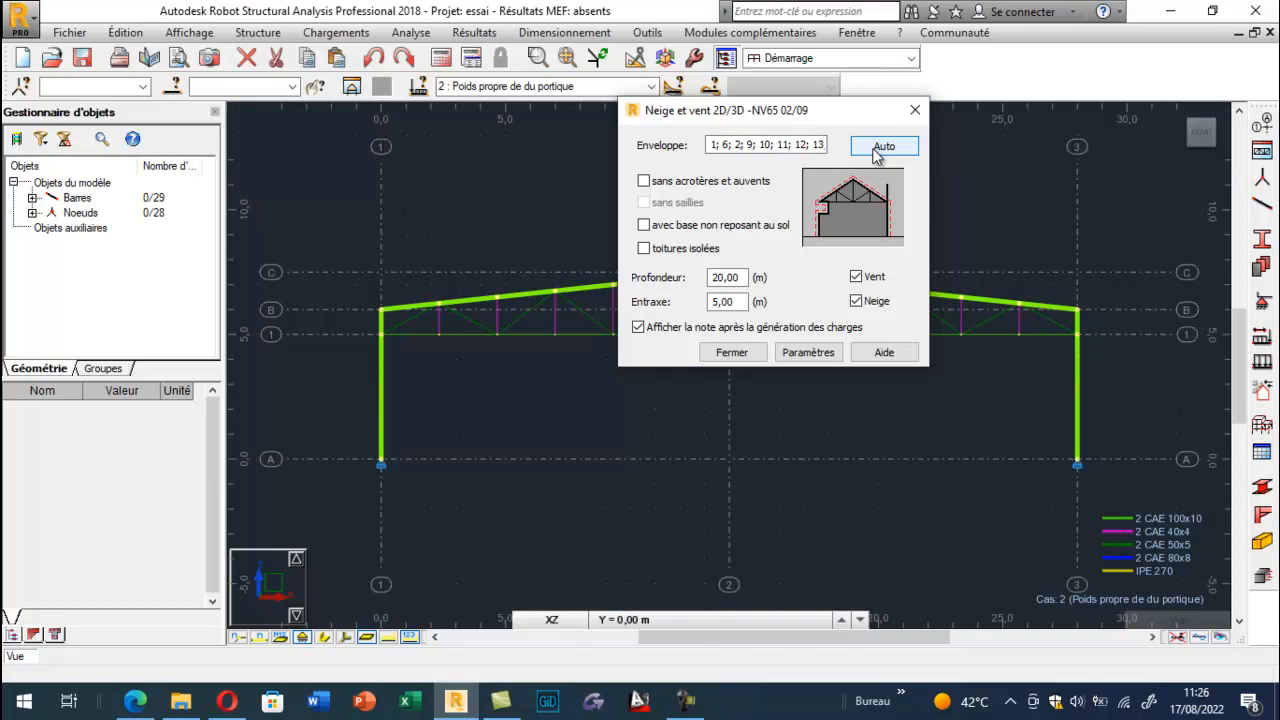
{"action": "left_click", "coordinate": [645, 181]}
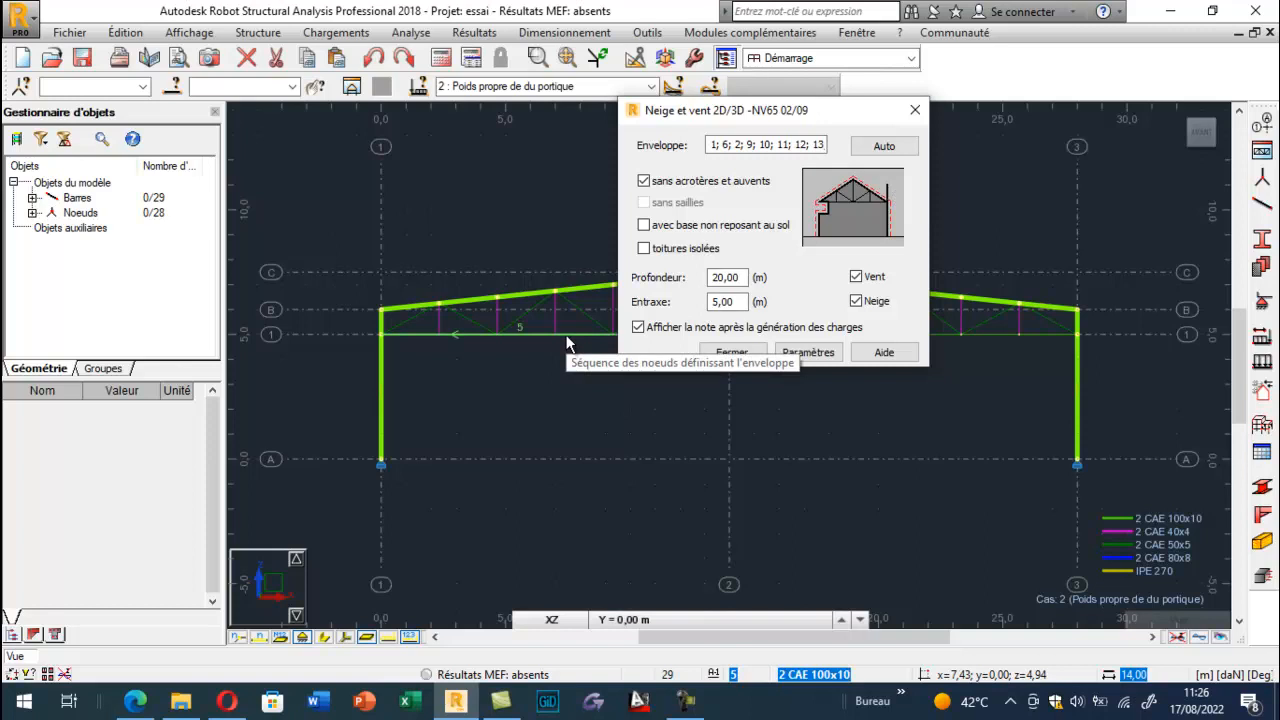
- Set the building depth to 42 m and the frame spacing to 6 m, and exclude snow from the generated loads
{"action": "left_click", "coordinate": [710, 279]}
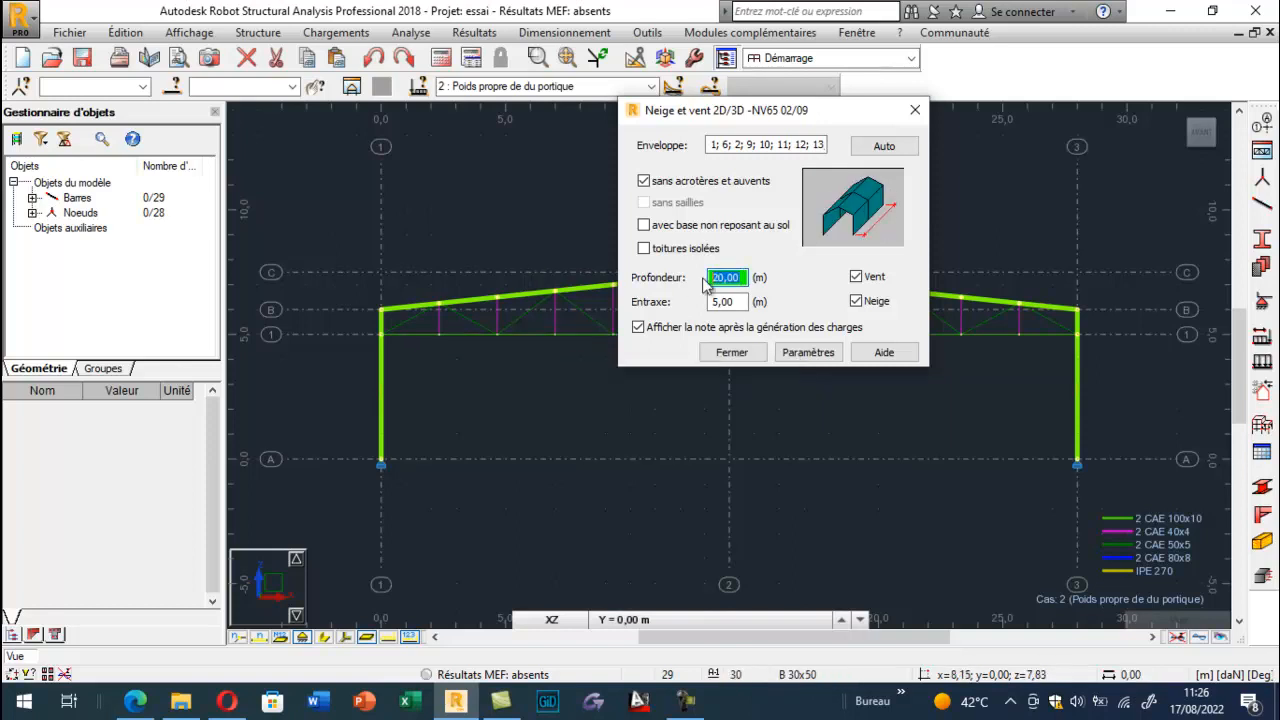
{"action": "type", "text": "42"}
{"action": "key", "text": "Tab"}
{"action": "type", "text": "6"}
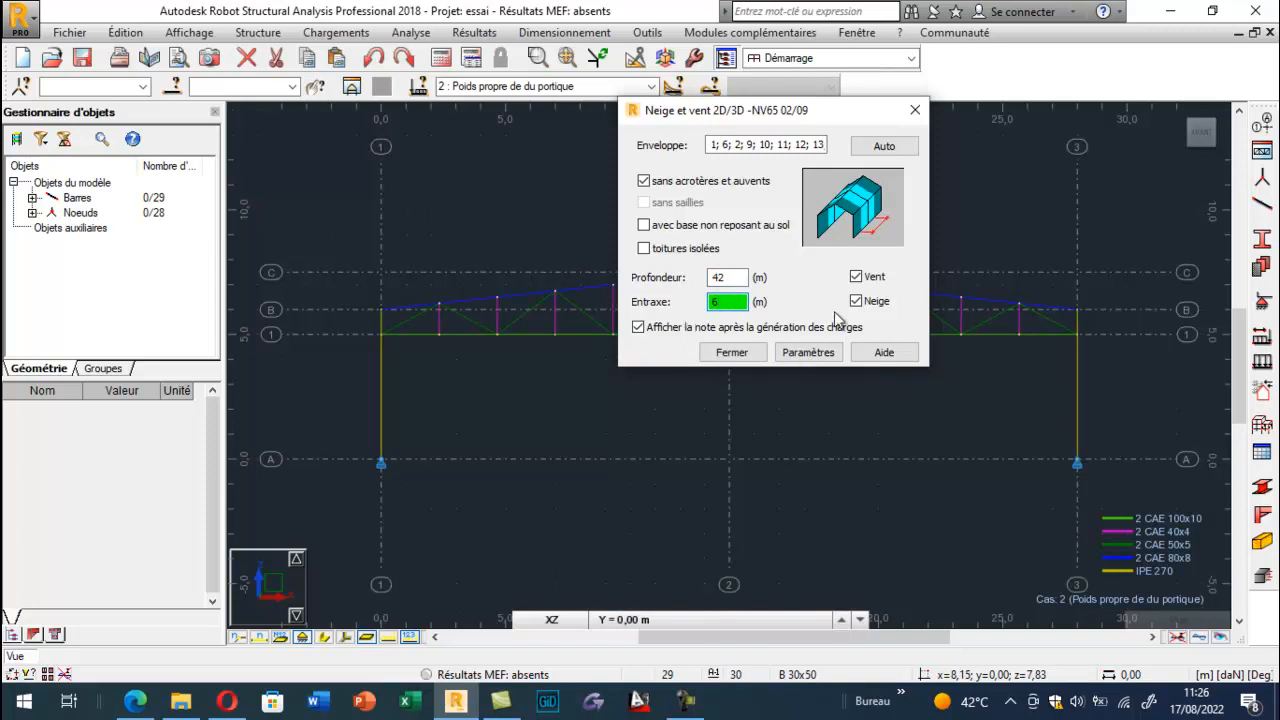
{"action": "left_click", "coordinate": [857, 303]}
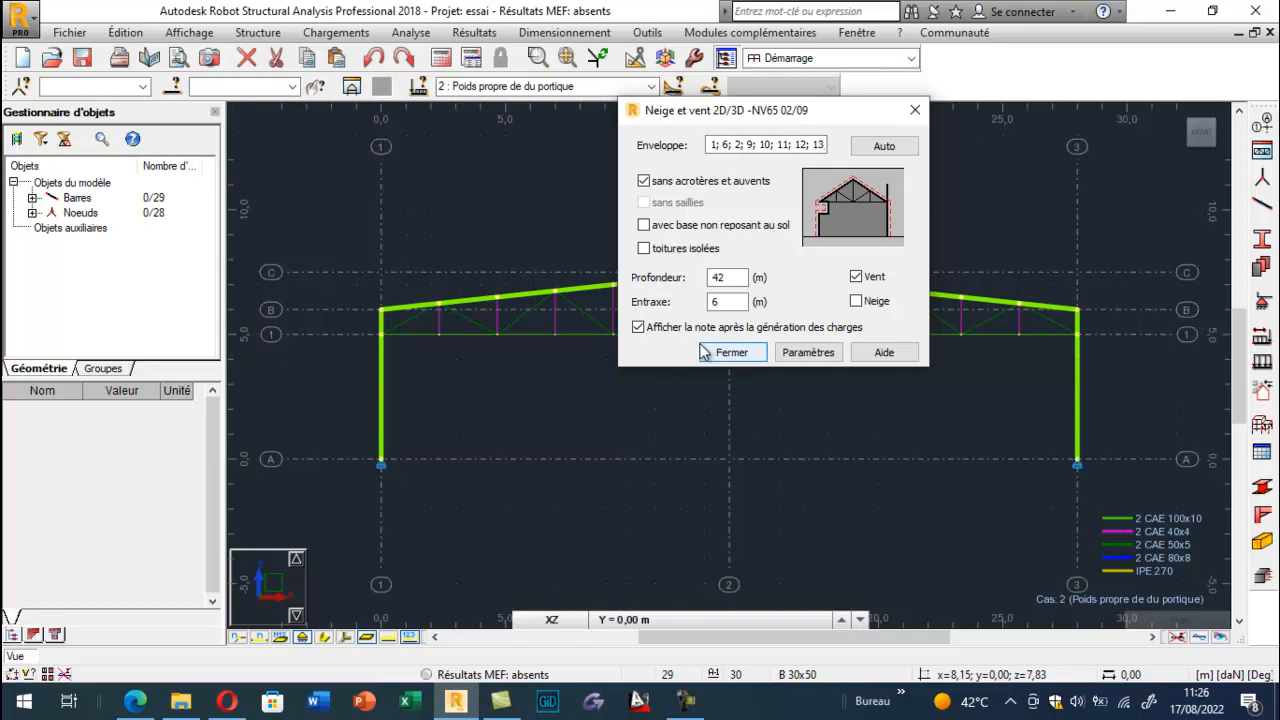
- In the snow and wind parameters, set the canton to "Région: vent 2 - neige A1", checking the region against the project PDF
{"action": "left_click", "coordinate": [806, 353]}
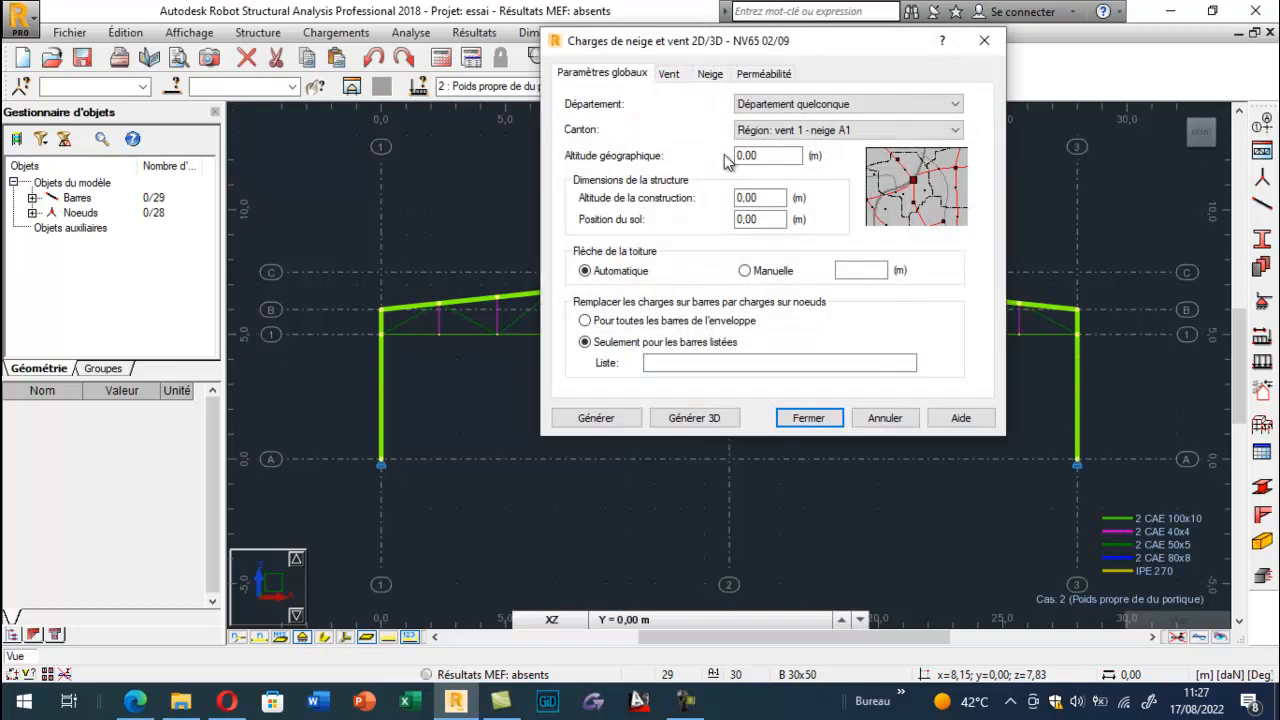
{"action": "left_click_drag", "start_coordinate": [686, 54], "coordinate": [490, 132]}
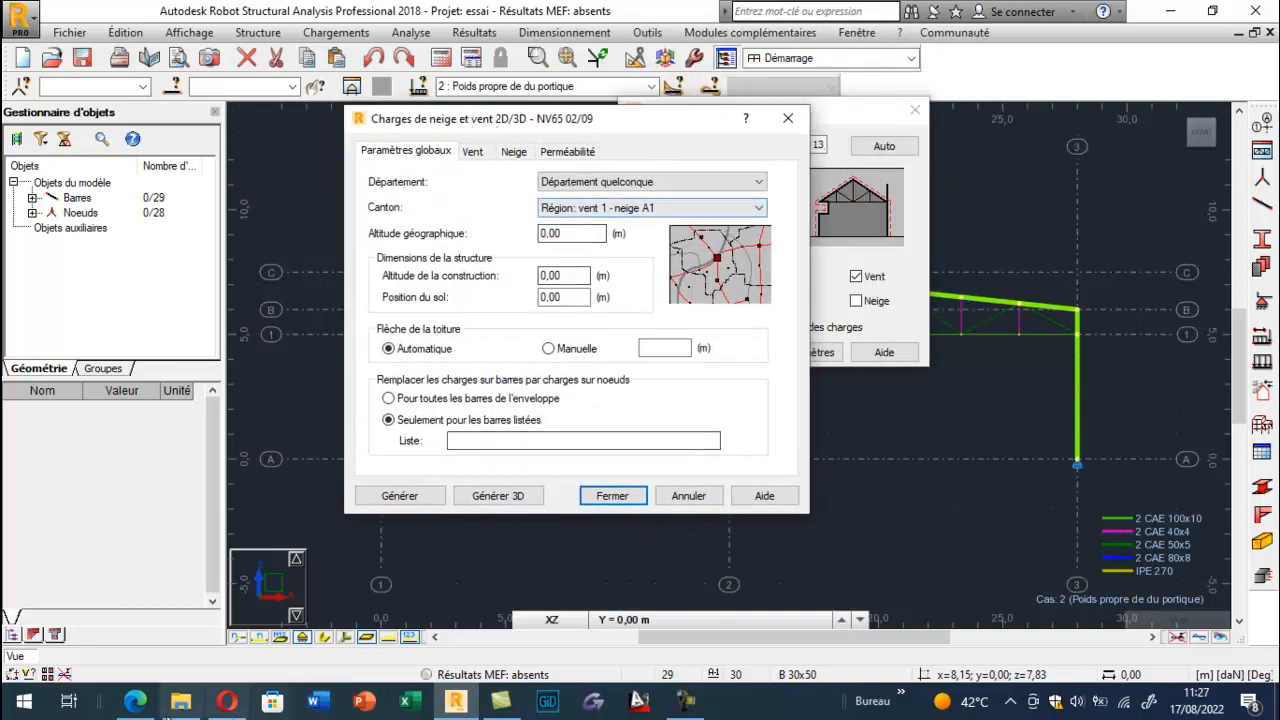
{"action": "left_click", "coordinate": [133, 702]}
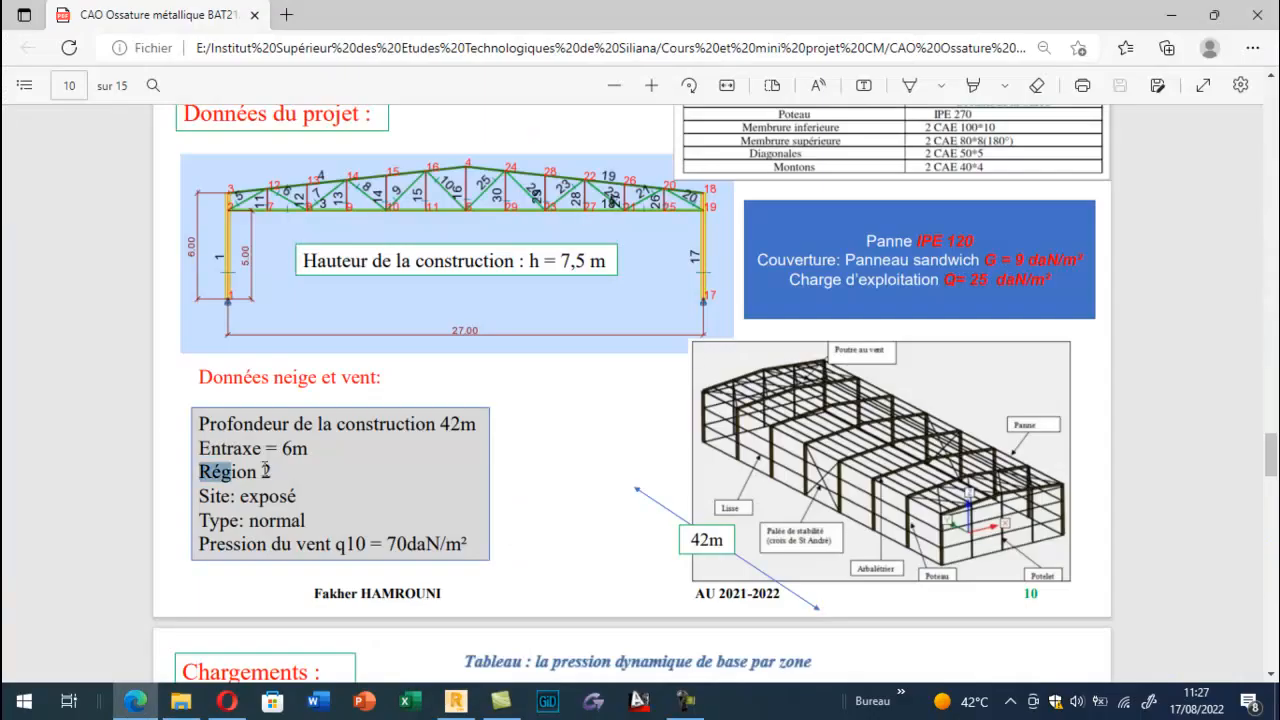
{"action": "double_click", "coordinate": [214, 470]}
{"action": "left_click", "coordinate": [457, 701]}
{"action": "left_click", "coordinate": [655, 208]}
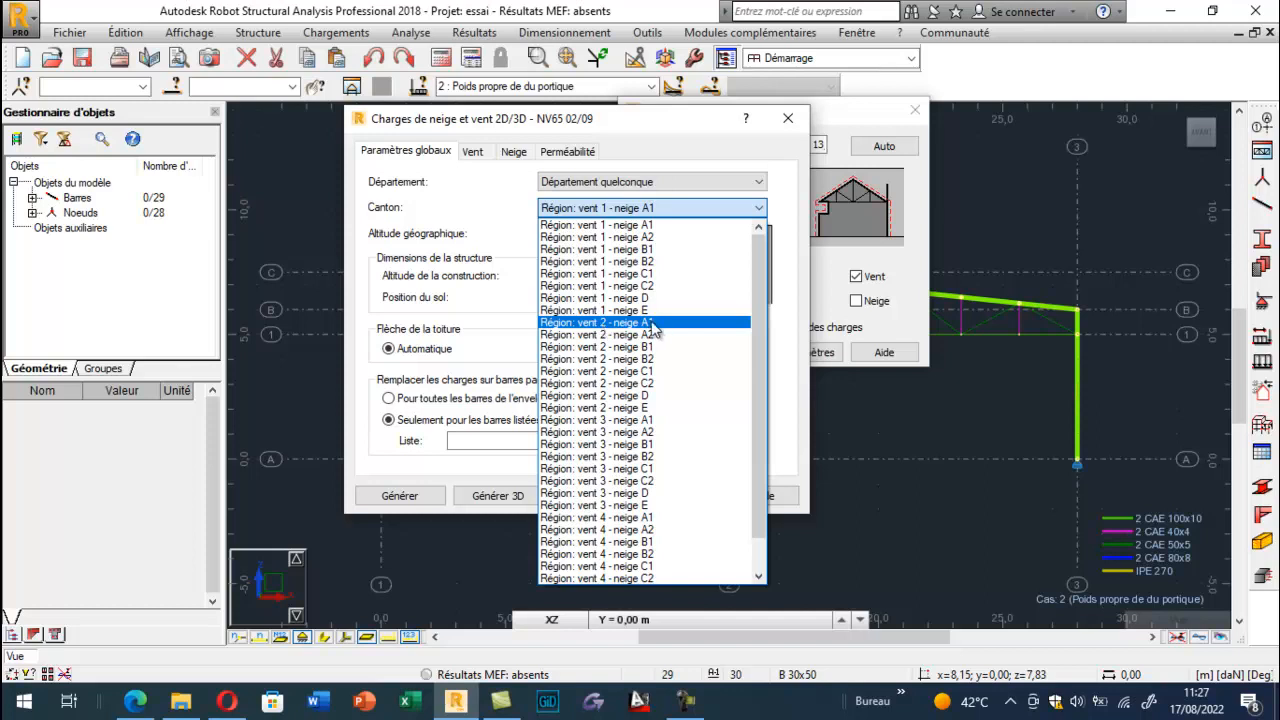
{"action": "left_click", "coordinate": [596, 324]}
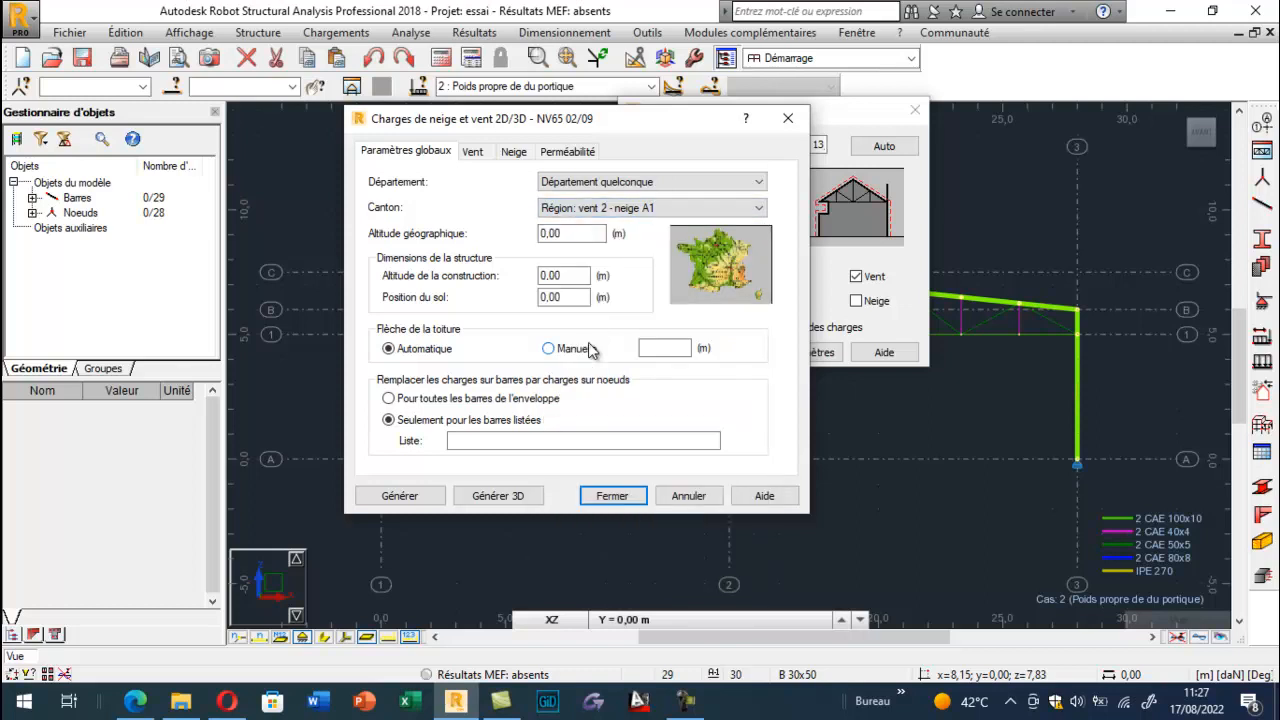
- Set the altitude of the construction to 7.5 m in the global parameters
{"action": "left_click", "coordinate": [575, 231]}
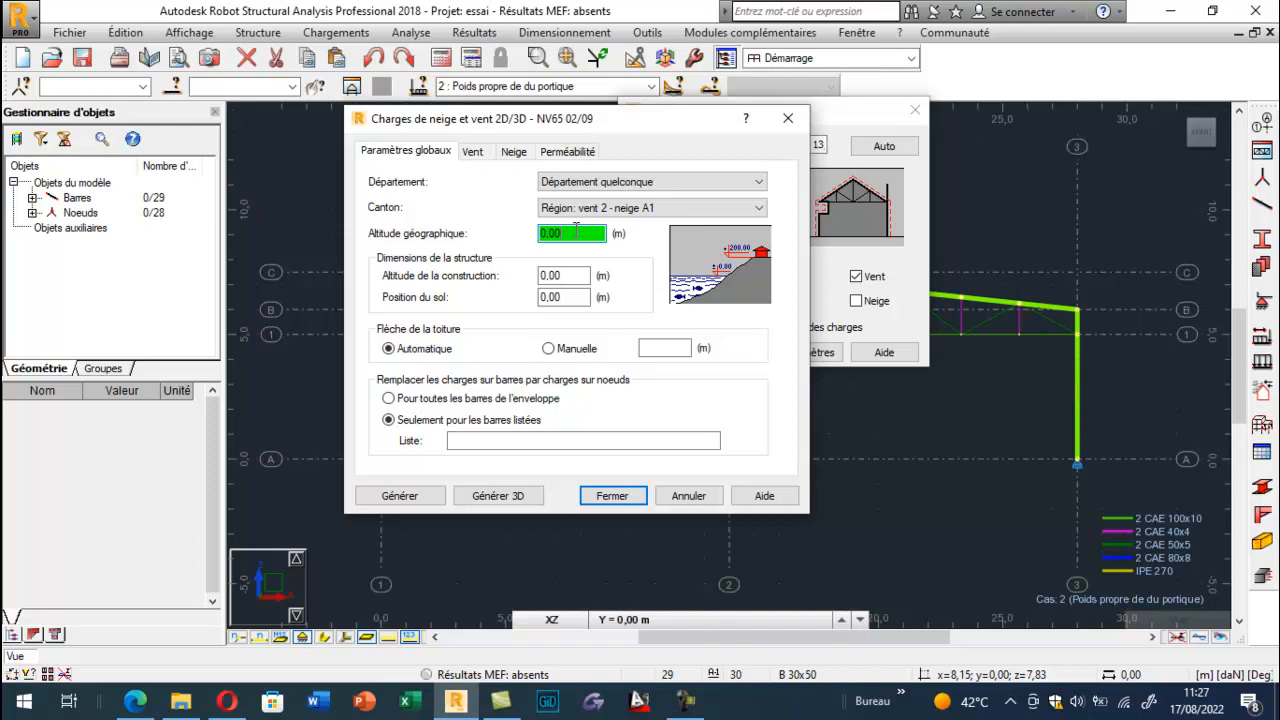
{"action": "key", "text": "Tab"}
{"action": "type", "text": "6"}
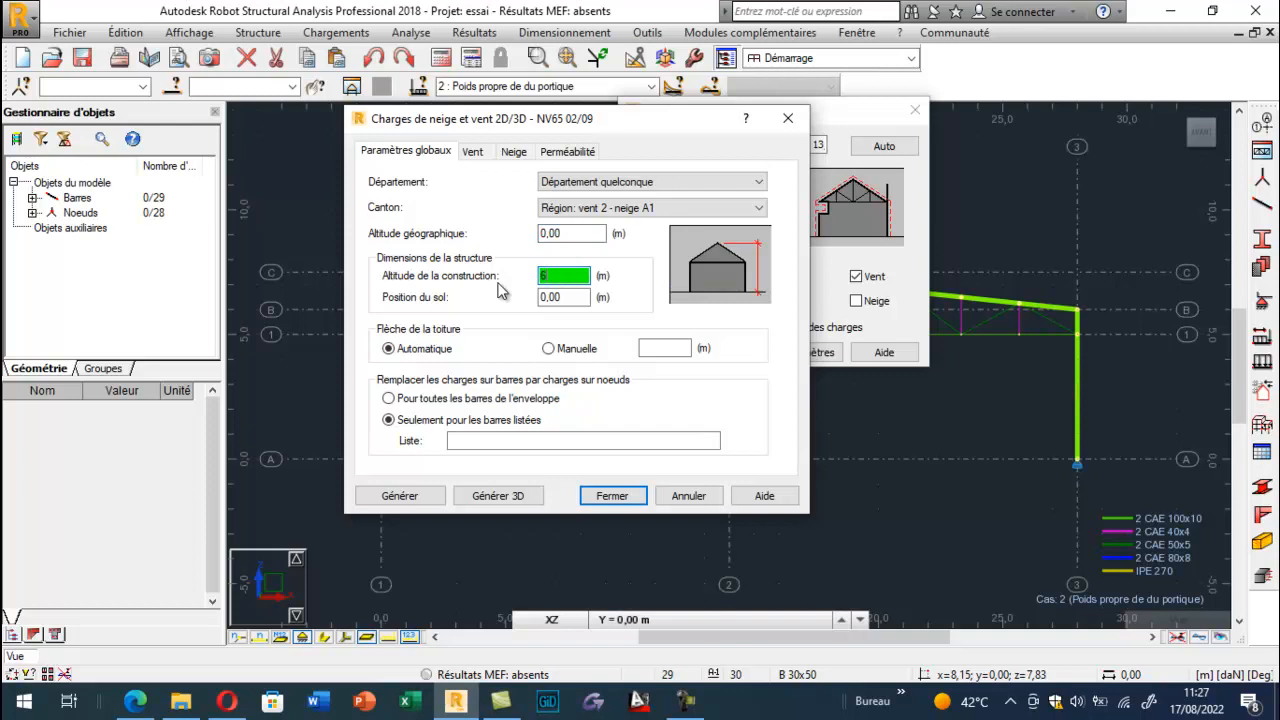
{"action": "key", "text": "BackSpace"}
{"action": "type", "text": "7,5"}
{"action": "left_click", "coordinate": [563, 297]}
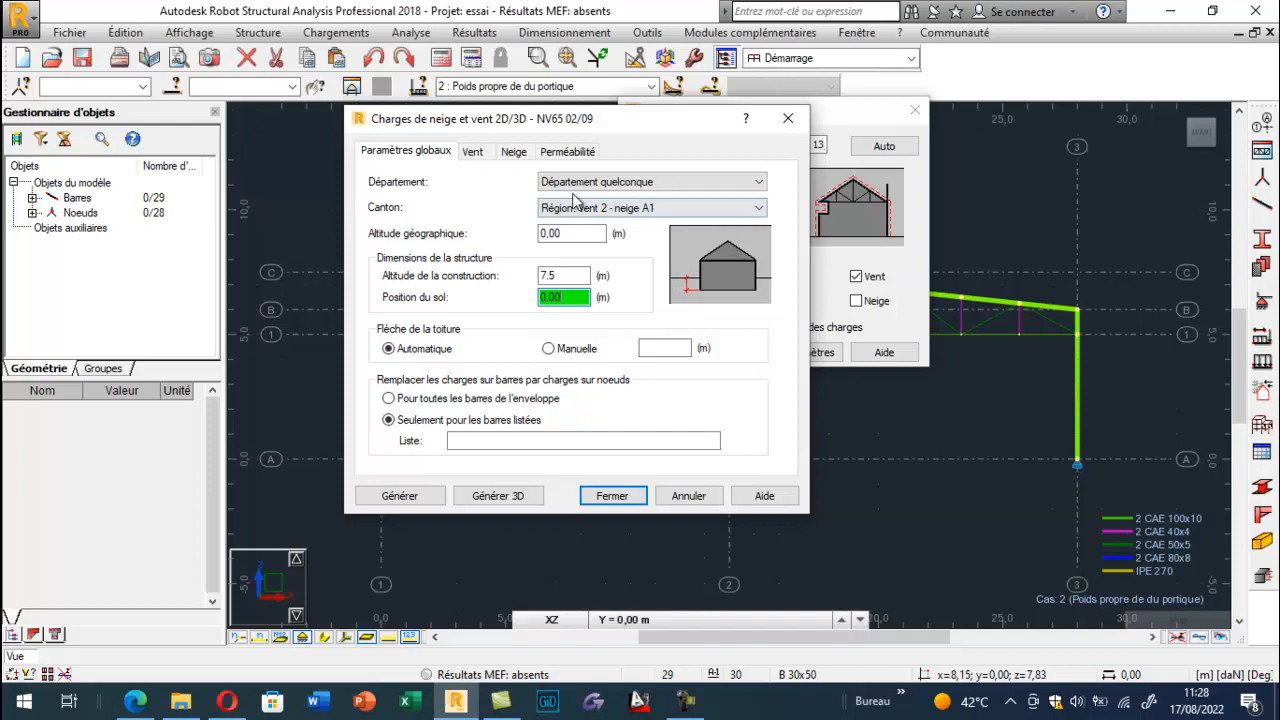
- Set the wind site to Exposé and keep the wind type as Normal
{"action": "left_click", "coordinate": [478, 152]}
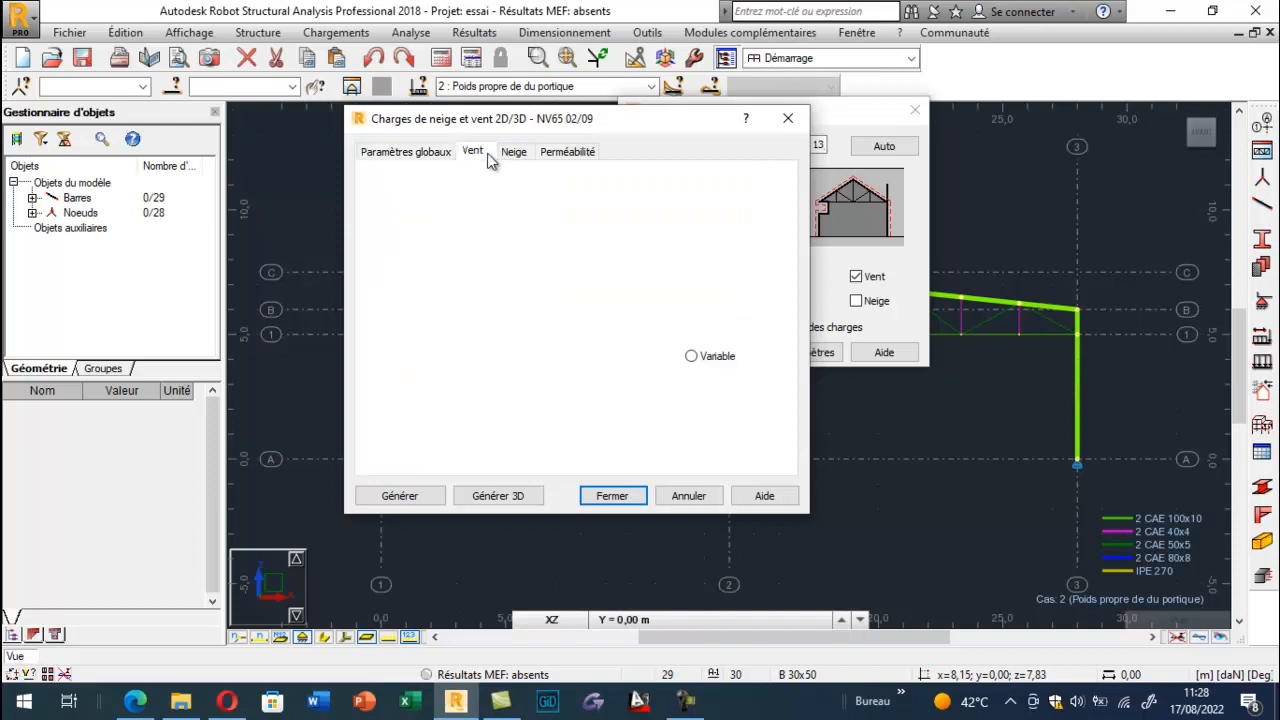
{"action": "left_click", "coordinate": [430, 158]}
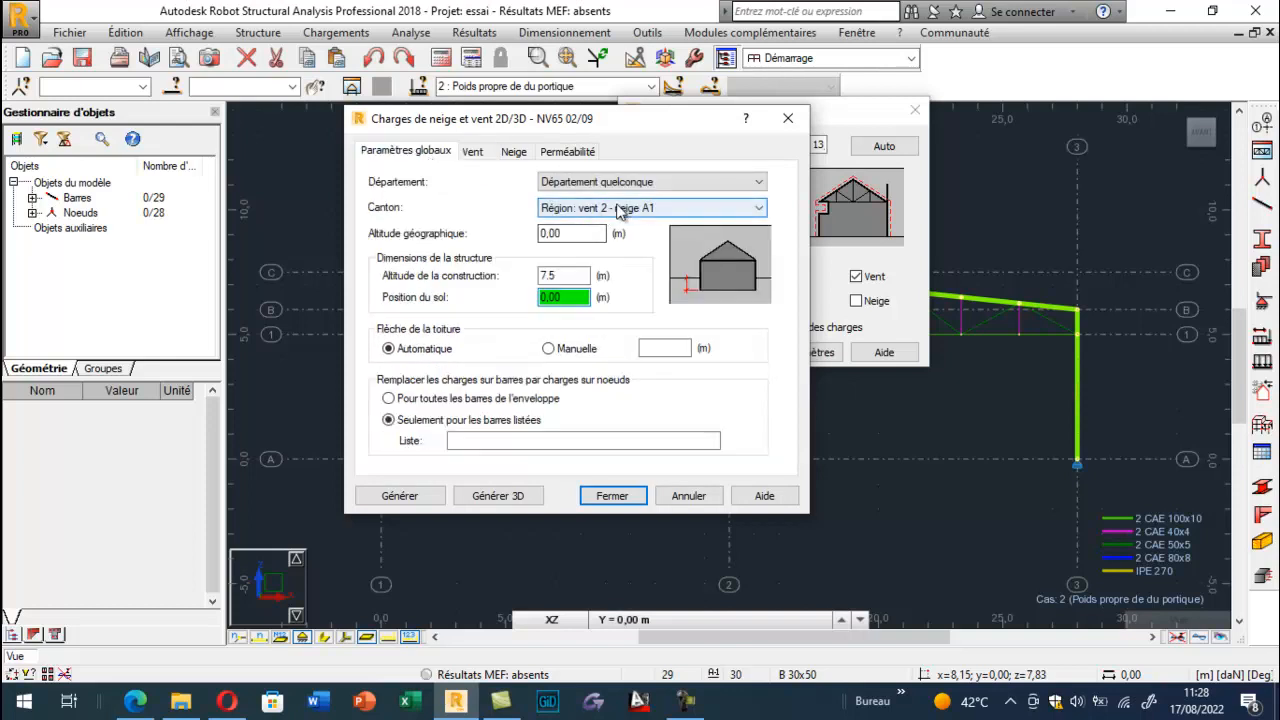
{"action": "left_click", "coordinate": [473, 152]}
{"action": "left_click", "coordinate": [498, 207]}
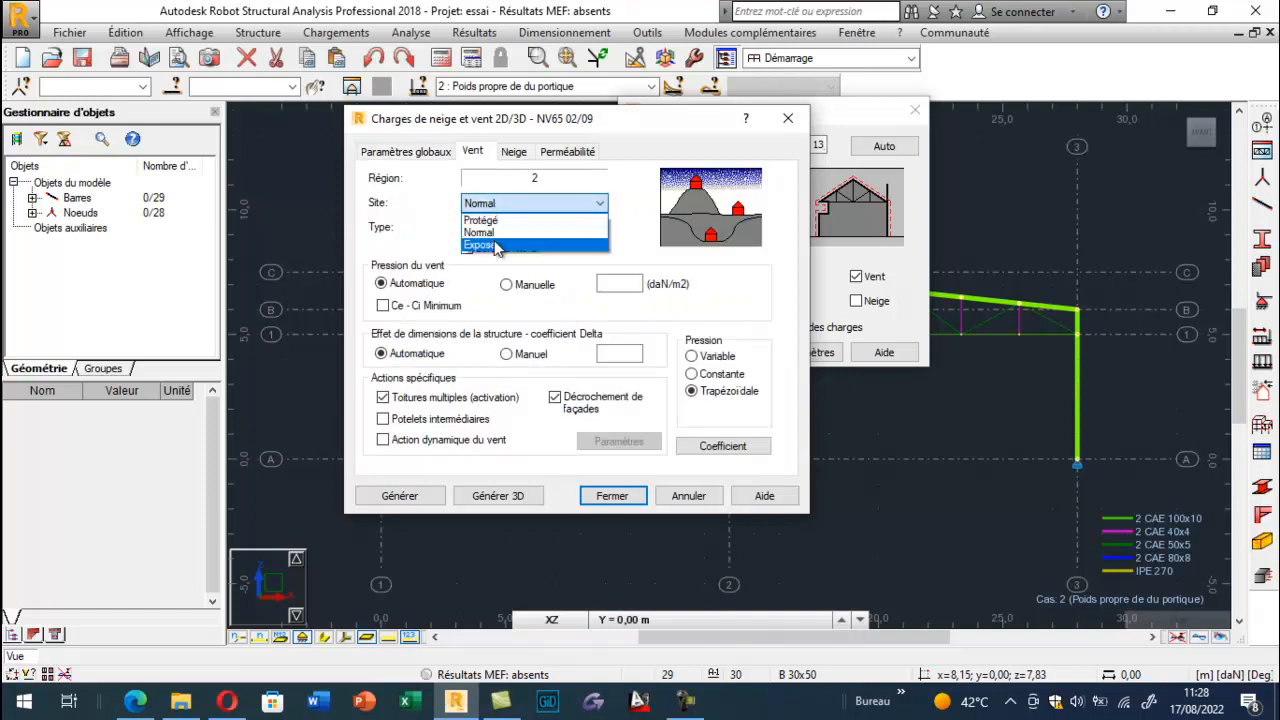
{"action": "left_click", "coordinate": [498, 247]}
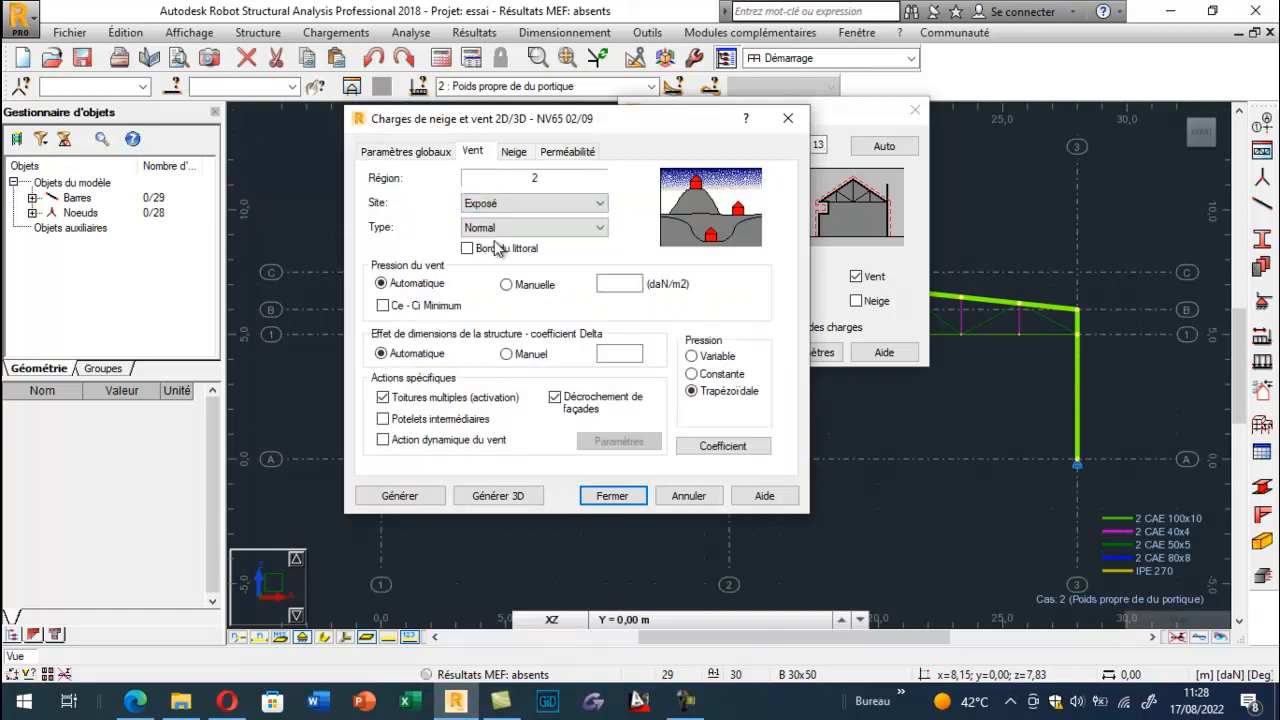
{"action": "left_click", "coordinate": [540, 228]}
{"action": "left_click", "coordinate": [510, 245]}
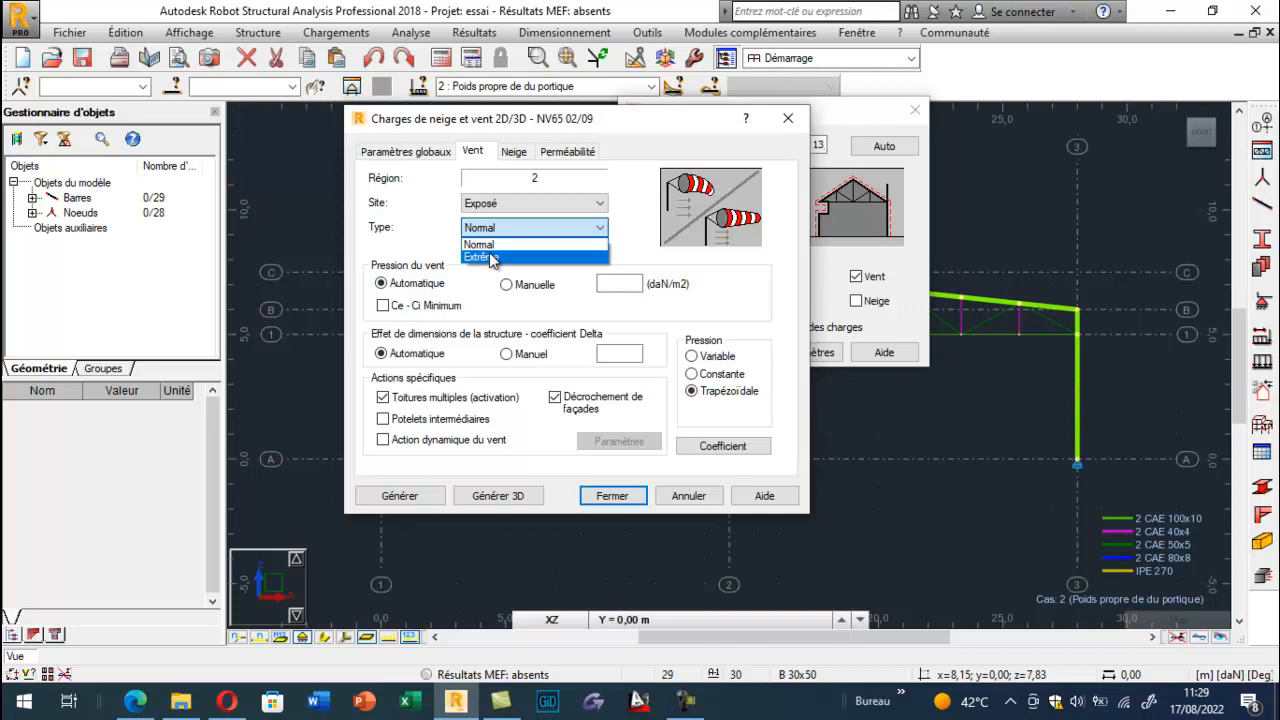
{"action": "left_click", "coordinate": [488, 244]}
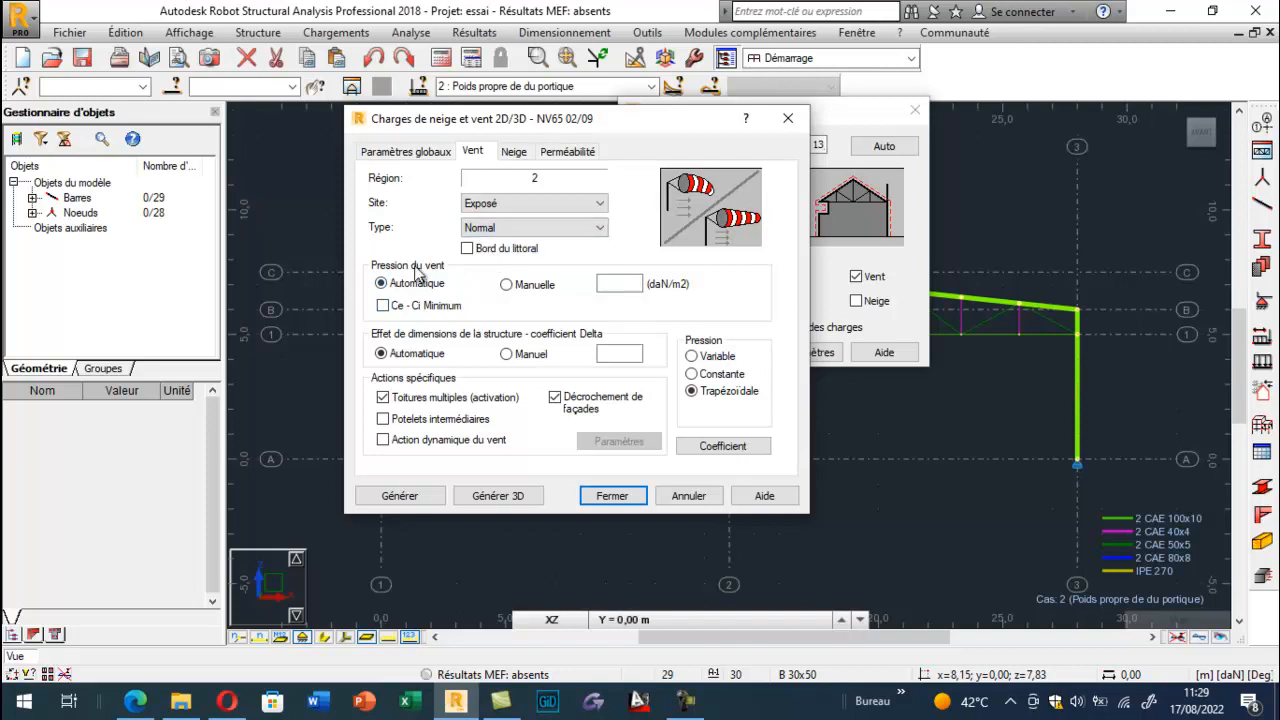
- Check the wind pressure in the project PDF and set it manually to 70 daN/m2 in Robot Structural Analysis
{"action": "left_click", "coordinate": [135, 701]}
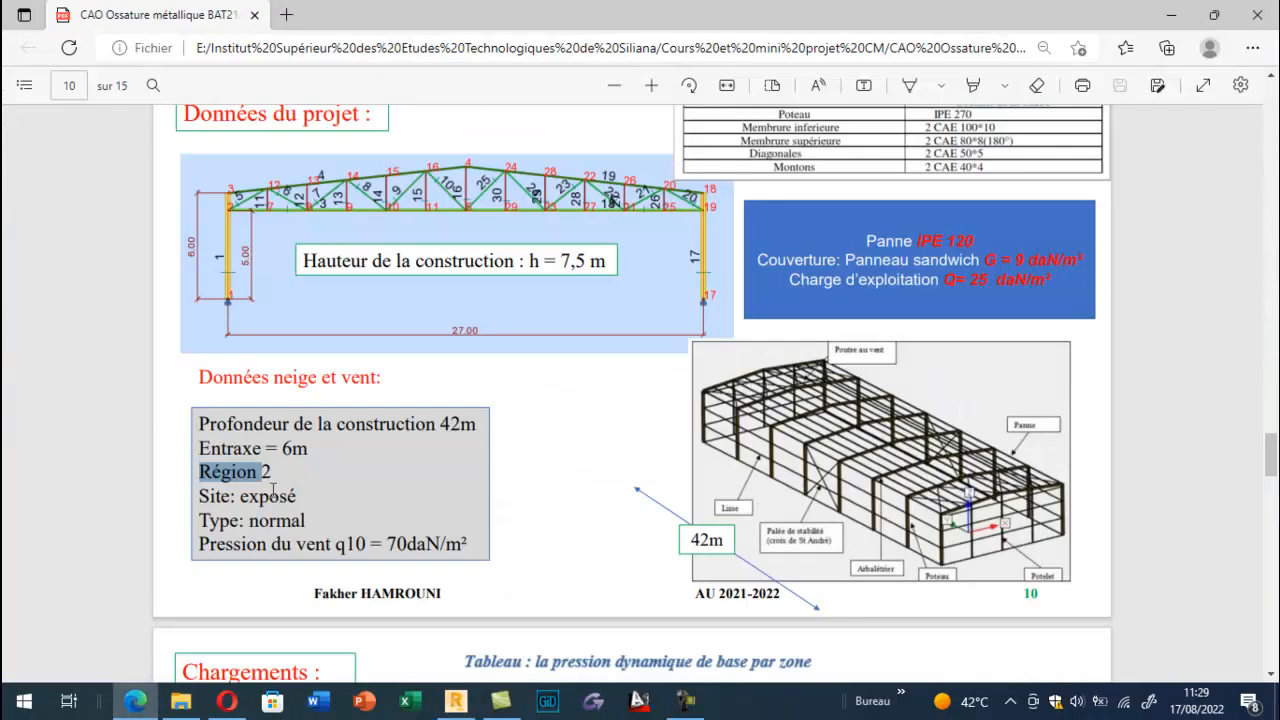
{"action": "left_click_drag", "start_coordinate": [339, 546], "coordinate": [539, 532]}
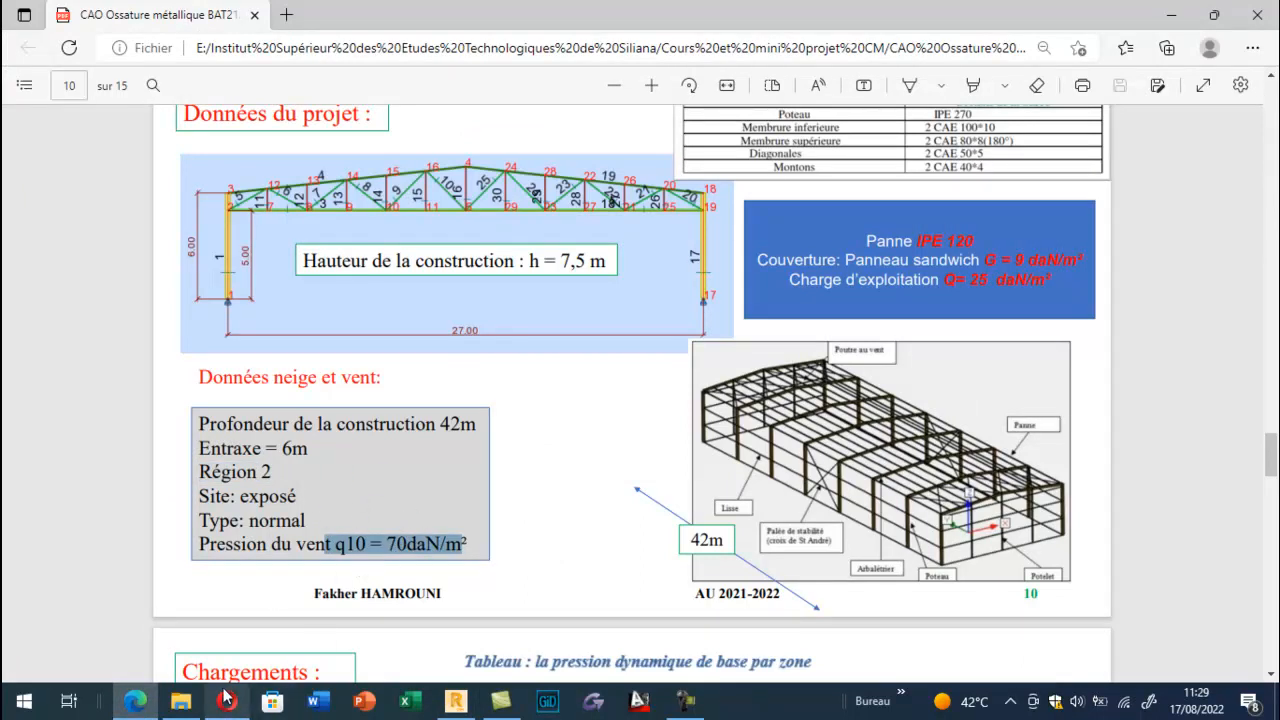
{"action": "left_click", "coordinate": [455, 700]}
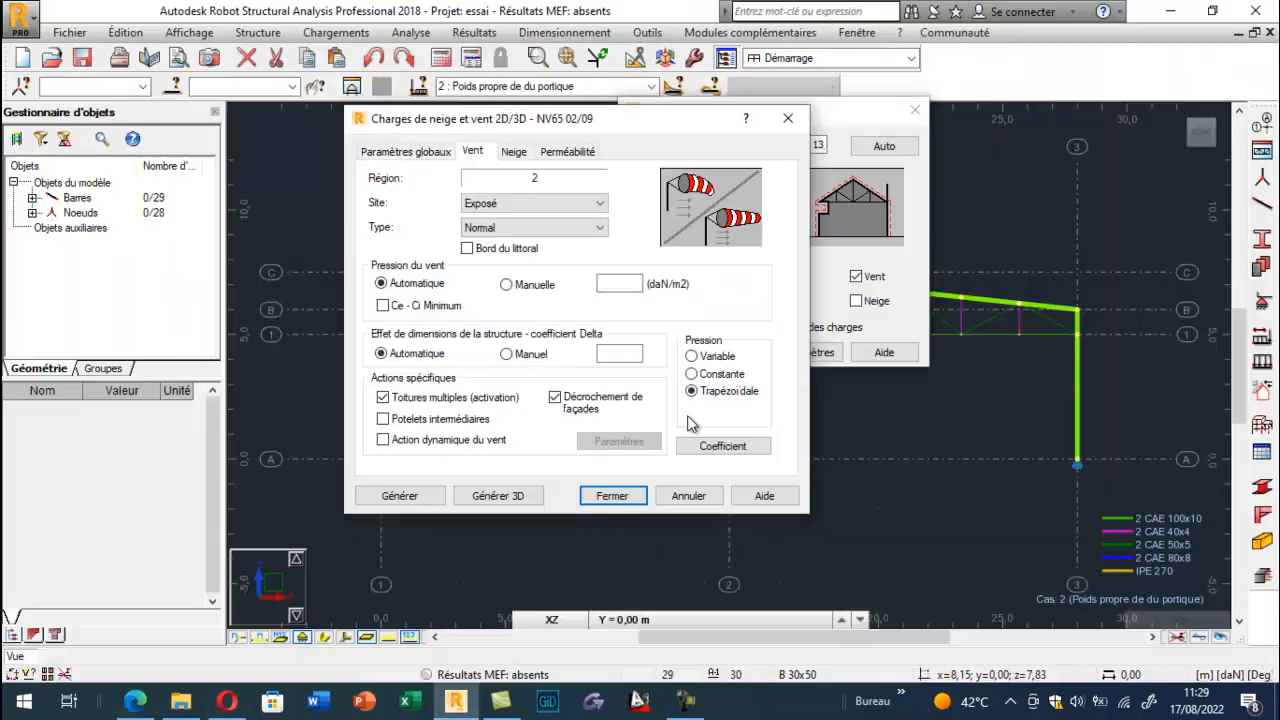
{"action": "left_click", "coordinate": [506, 285]}
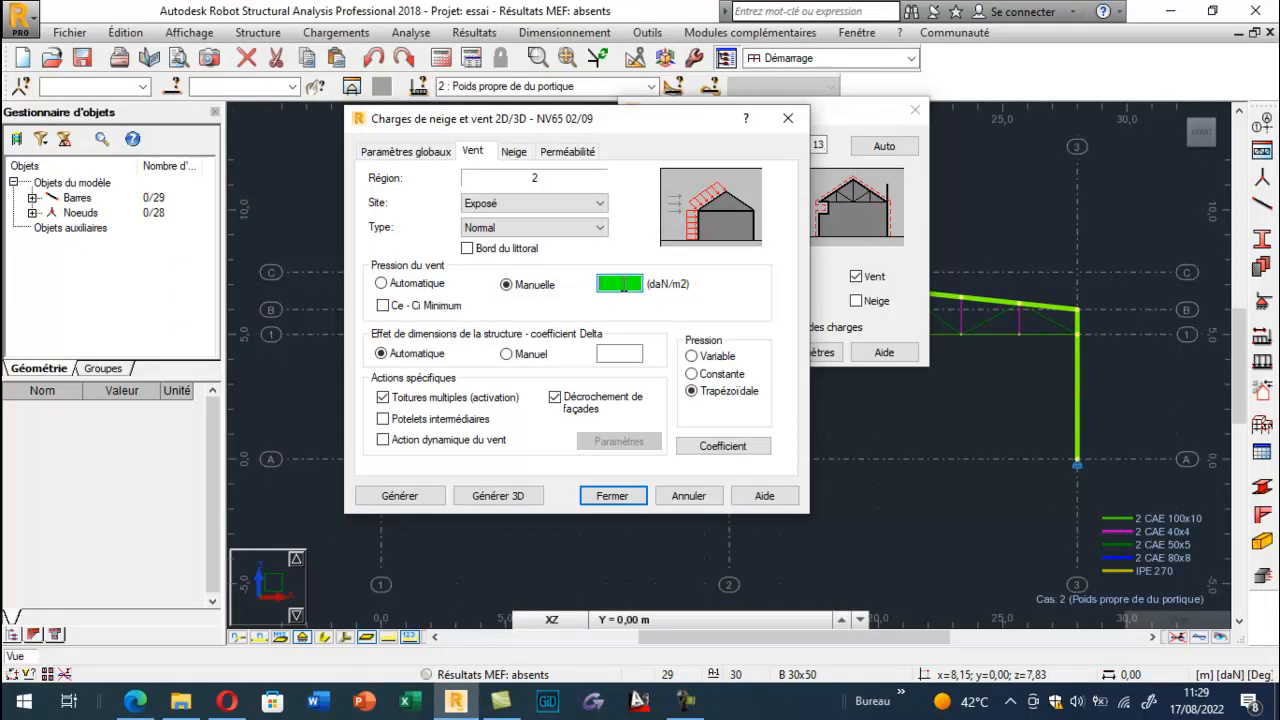
{"action": "type", "text": "70"}
- Enable Ce - Ci Minimum, disable multiple roofs and façade setbacks, and set the pressure distribution to Constante
{"action": "left_click", "coordinate": [383, 306]}
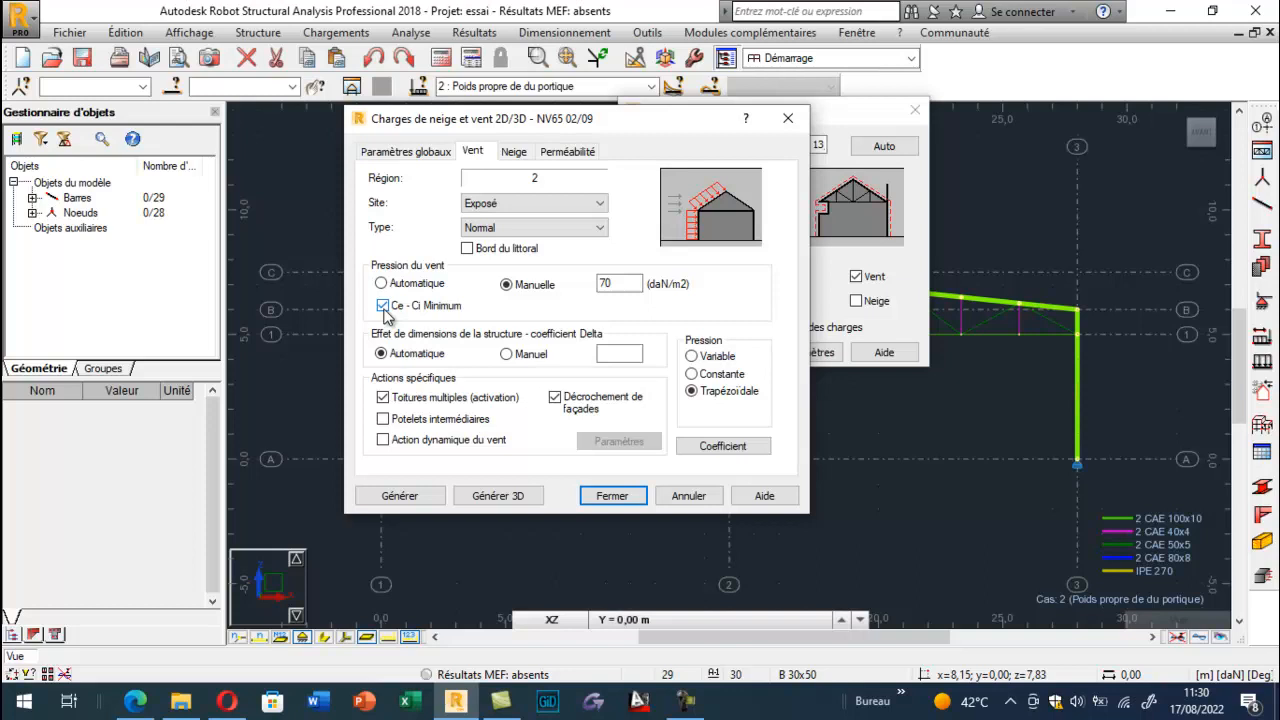
{"action": "left_click", "coordinate": [408, 400]}
{"action": "left_click", "coordinate": [572, 400]}
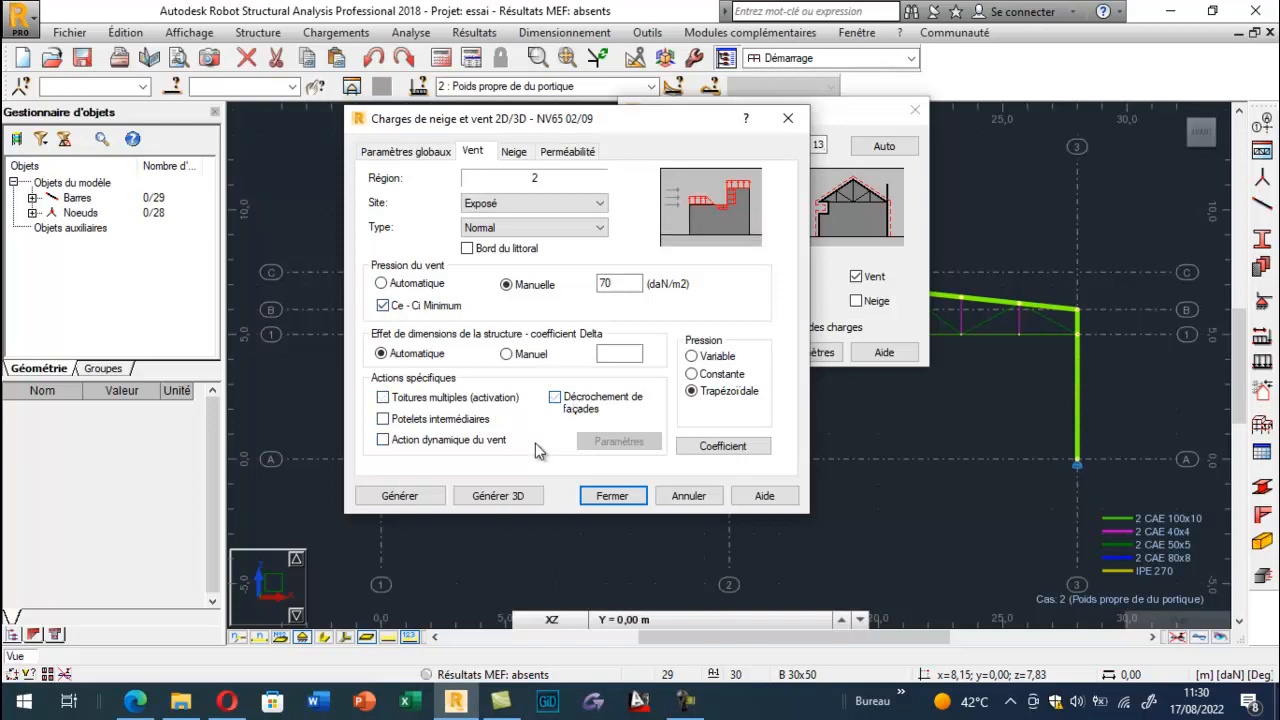
{"action": "left_click", "coordinate": [718, 373]}
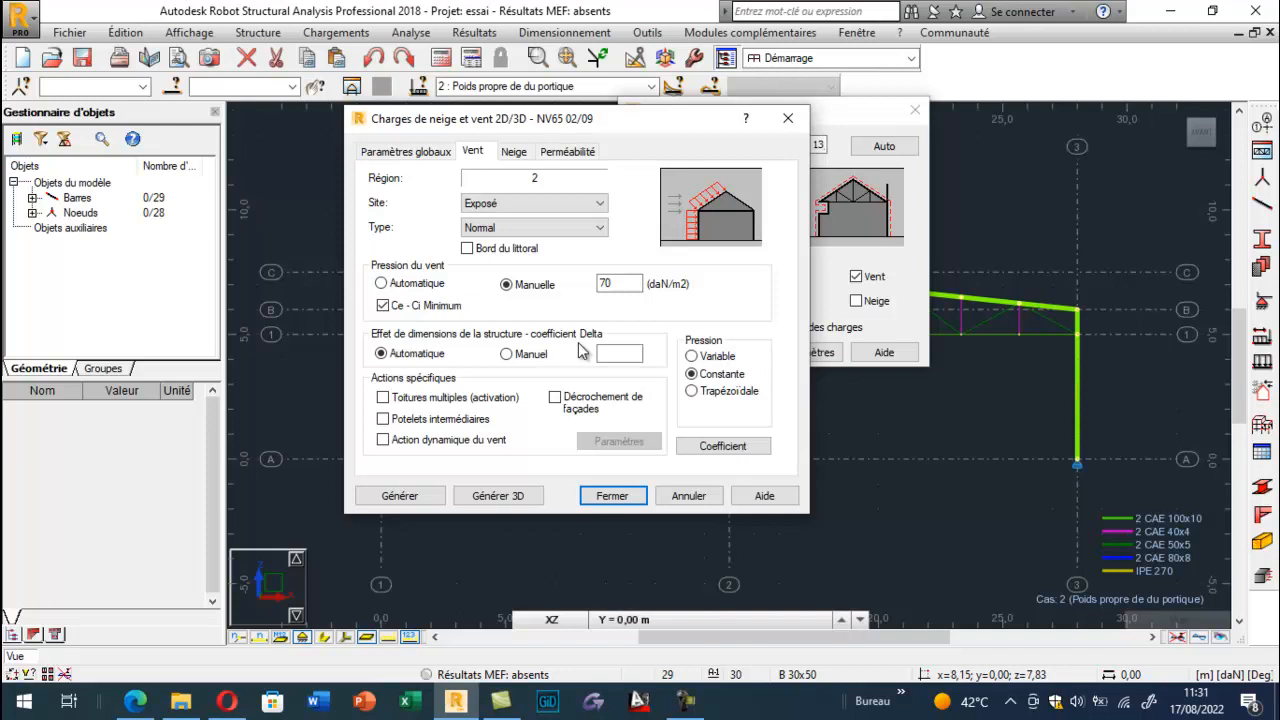
- Examine the snow parameters and the permeability settings of the long walls
{"action": "left_click", "coordinate": [513, 152]}
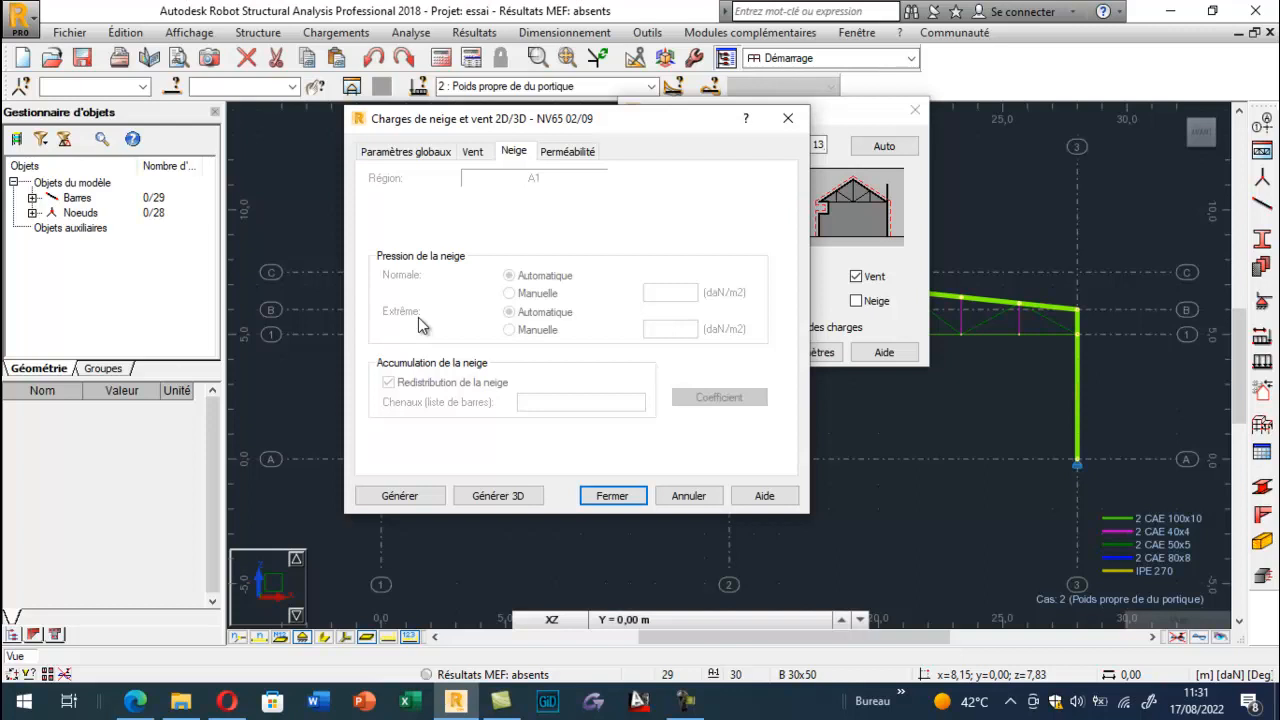
{"action": "left_click", "coordinate": [552, 152]}
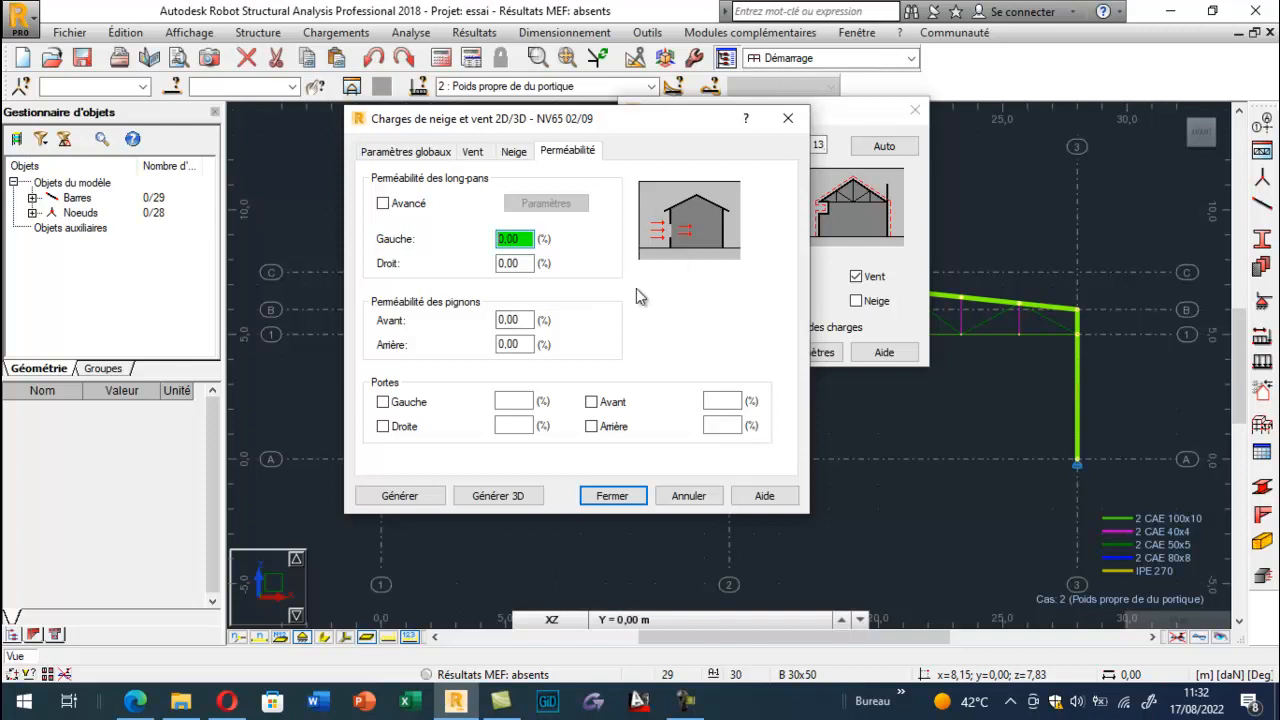
{"action": "left_click", "coordinate": [510, 264]}
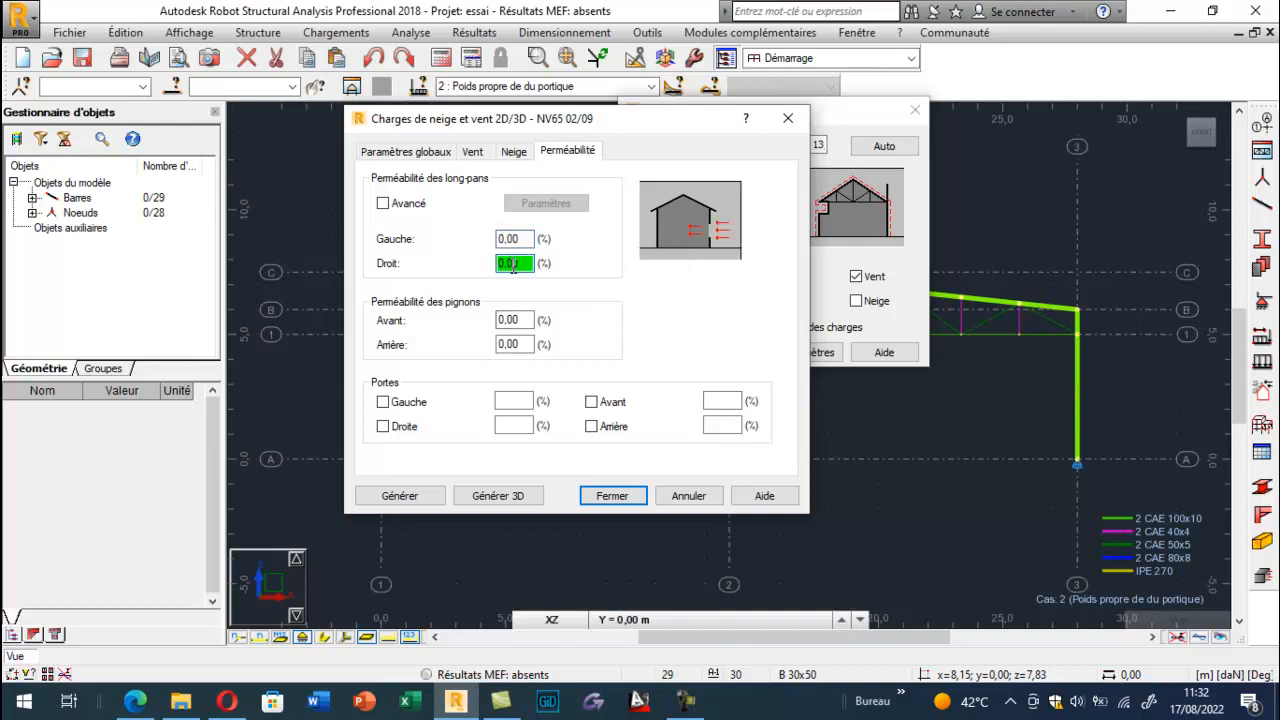
- Check the front and rear gable permeability settings, then generate the NV65 wind loads for the 2D portal frame
{"action": "left_click", "coordinate": [514, 319]}
{"action": "left_click", "coordinate": [516, 344]}
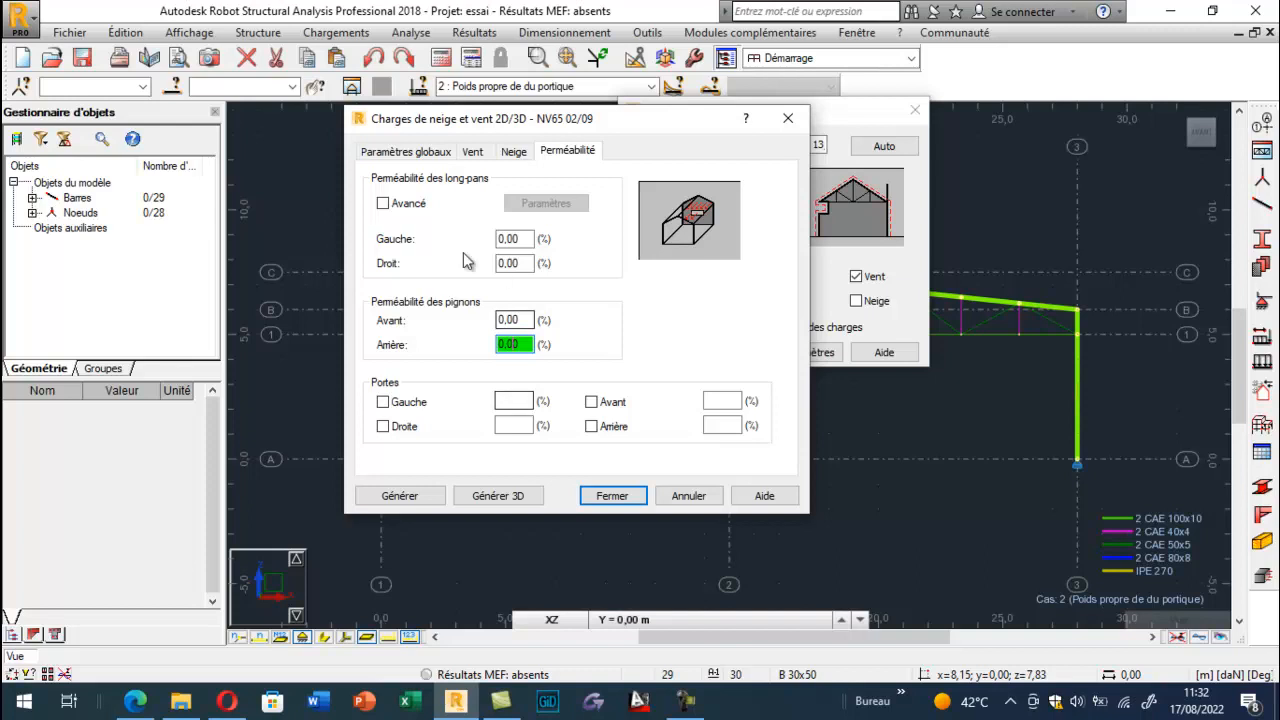
{"action": "left_click", "coordinate": [385, 496]}
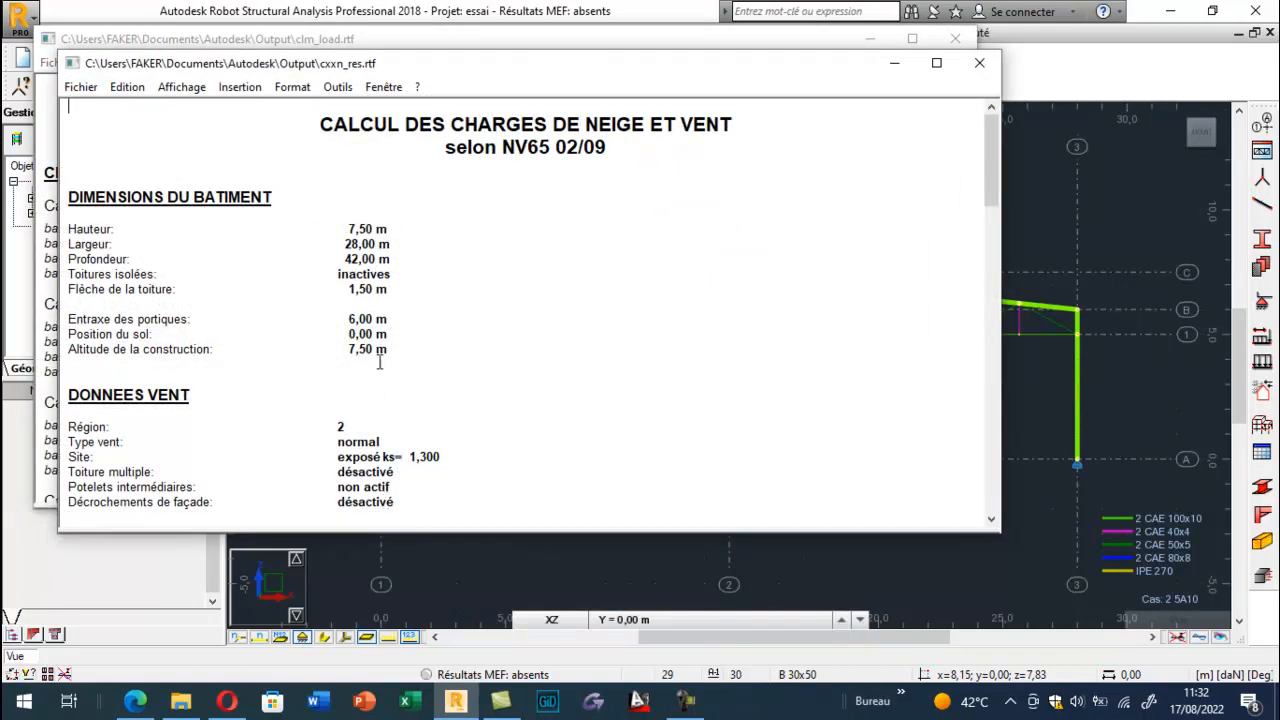
- Examine the building dimensions, wind data and permeability sections of the snow and wind calculation note
{"action": "scroll", "coordinate": [405, 310], "scroll_direction": "down", "scroll_amount": 6}
{"action": "scroll", "coordinate": [405, 310], "scroll_direction": "down", "scroll_amount": 10}
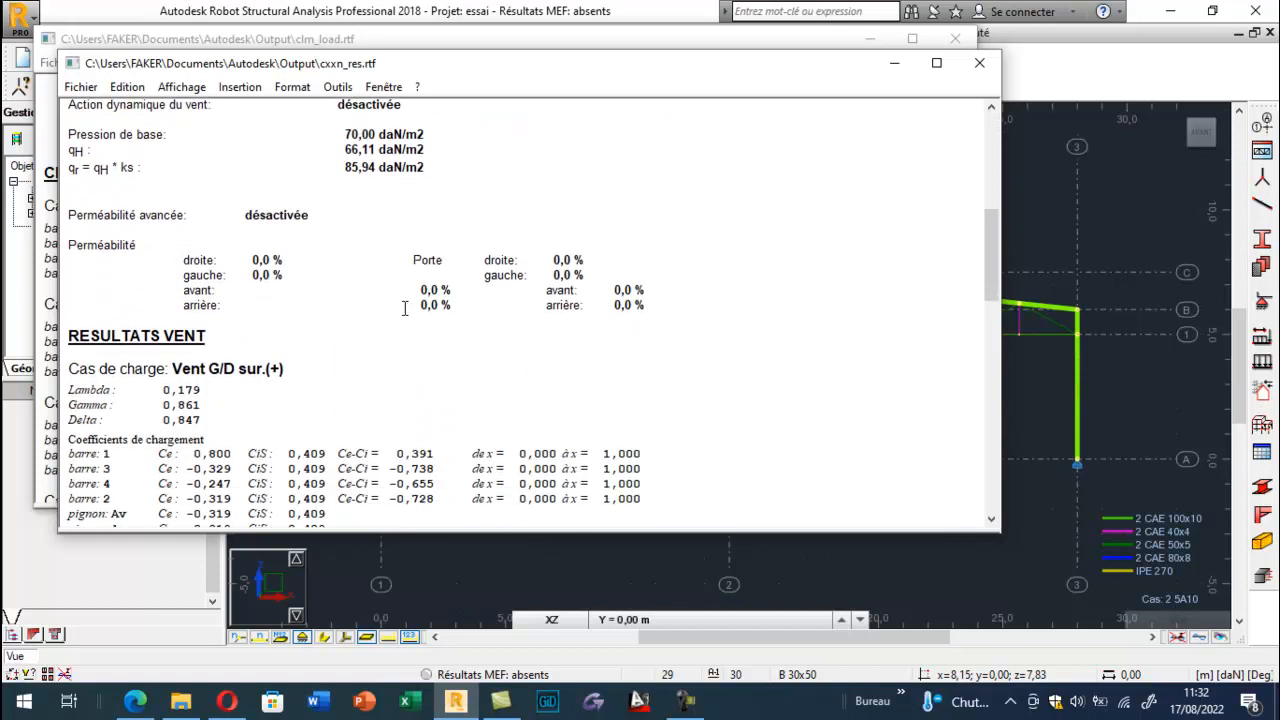
{"action": "scroll", "coordinate": [405, 310], "scroll_direction": "down", "scroll_amount": 9}
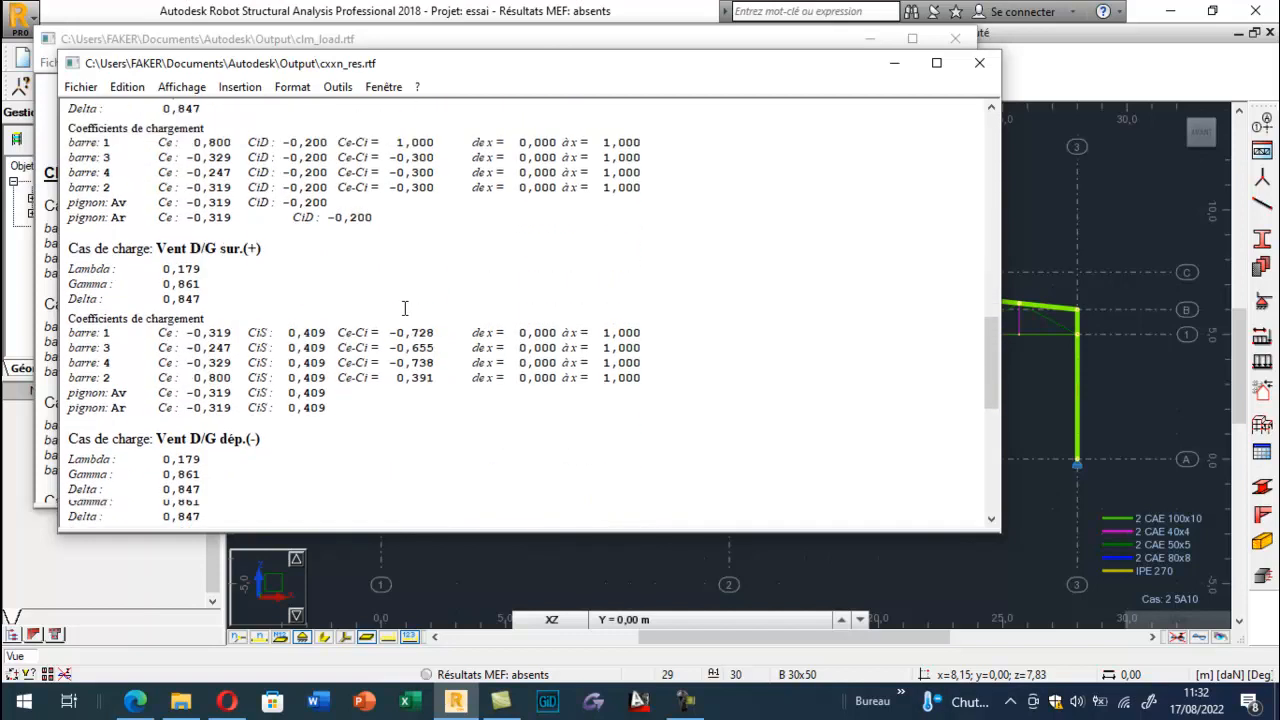
{"action": "scroll", "coordinate": [405, 310], "scroll_direction": "up", "scroll_amount": 18}
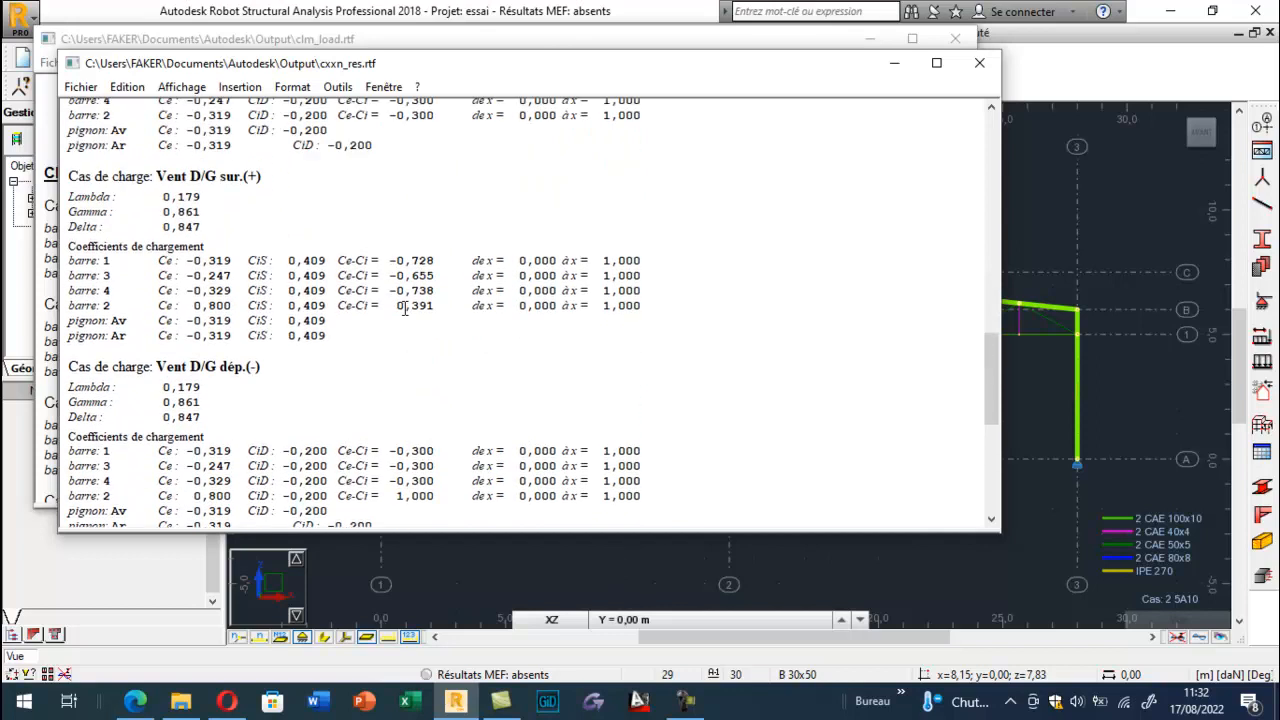
{"action": "scroll", "coordinate": [405, 308], "scroll_direction": "up", "scroll_amount": 3}
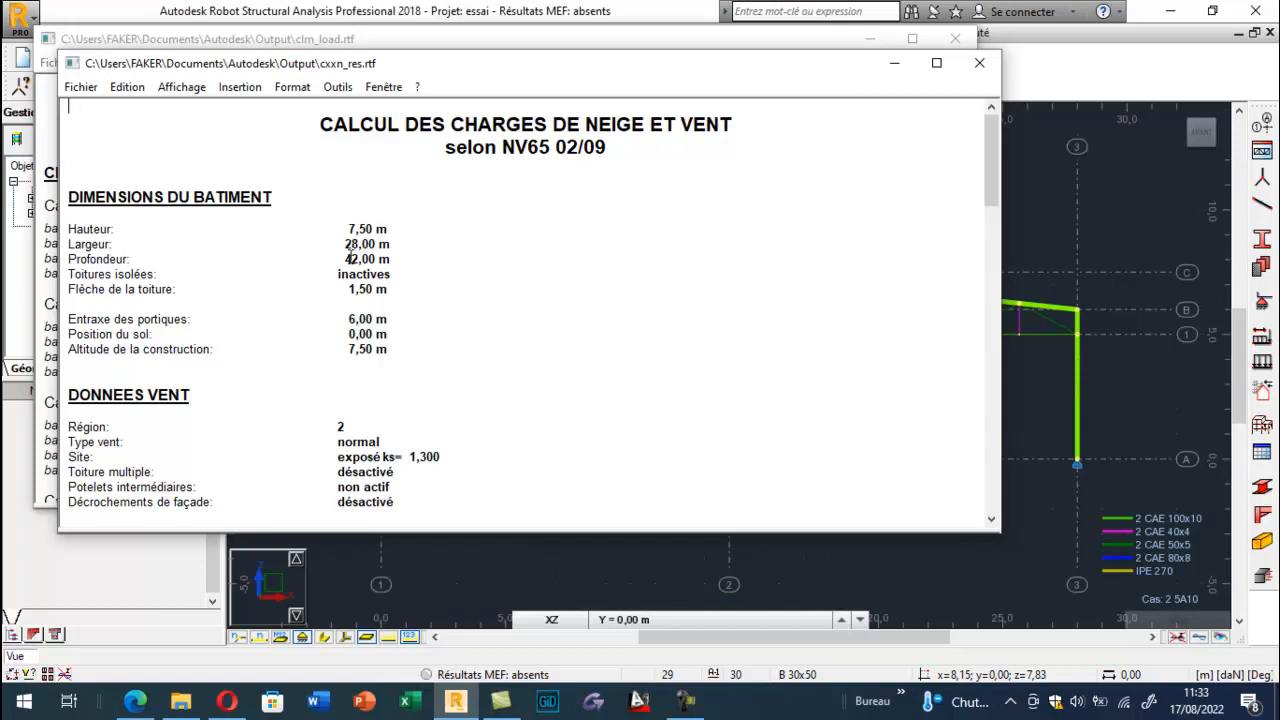
{"action": "scroll", "coordinate": [358, 390], "scroll_direction": "down", "scroll_amount": 3}
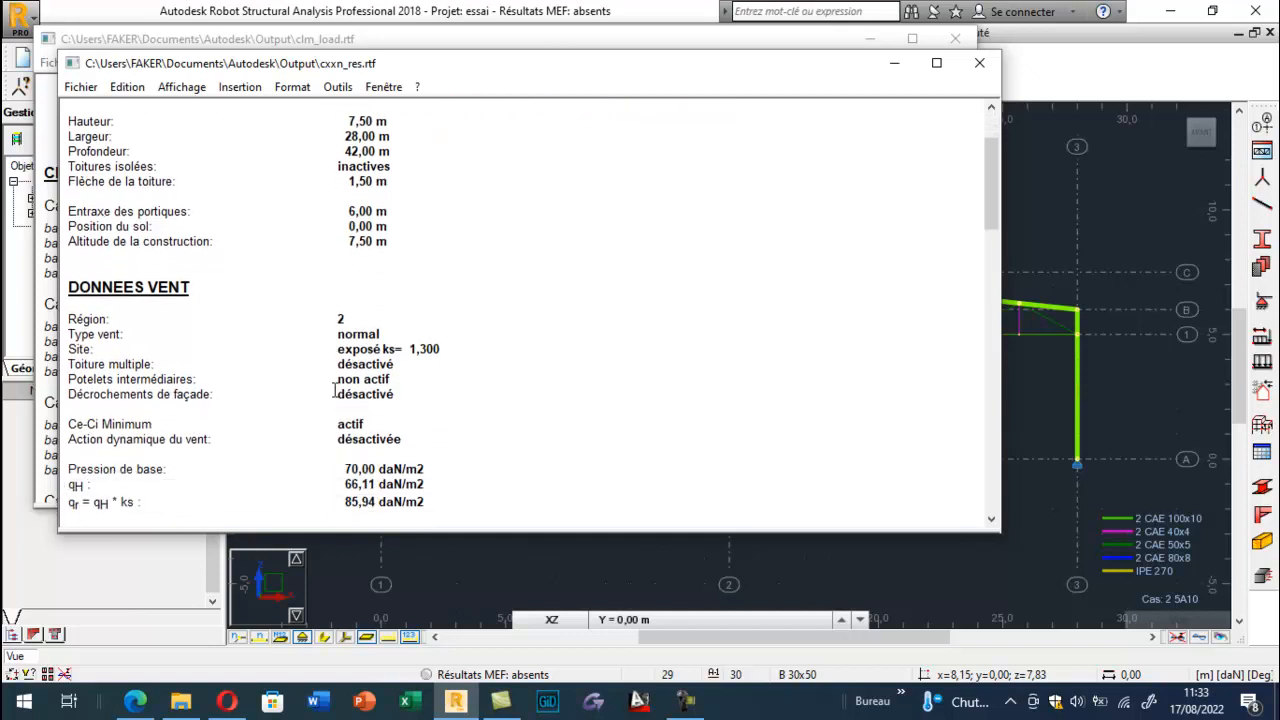
{"action": "scroll", "coordinate": [355, 350], "scroll_direction": "down", "scroll_amount": 9}
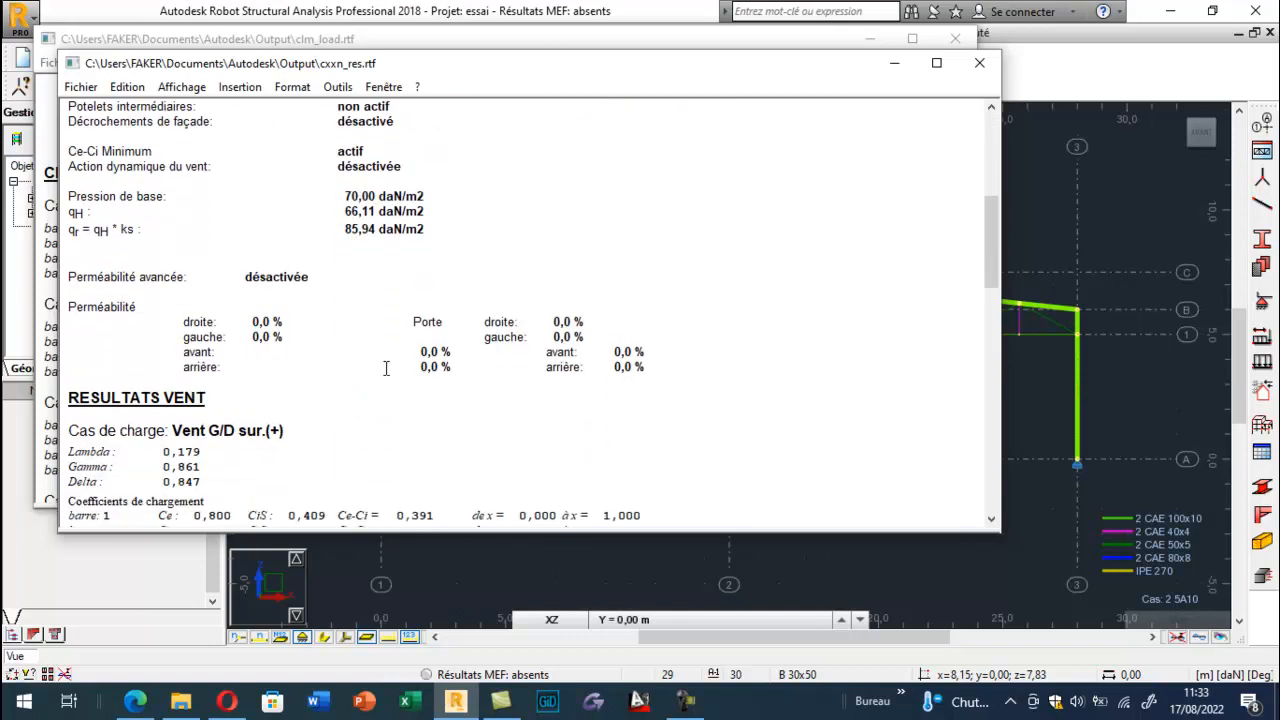
{"action": "scroll", "coordinate": [347, 484], "scroll_direction": "down", "scroll_amount": 2}
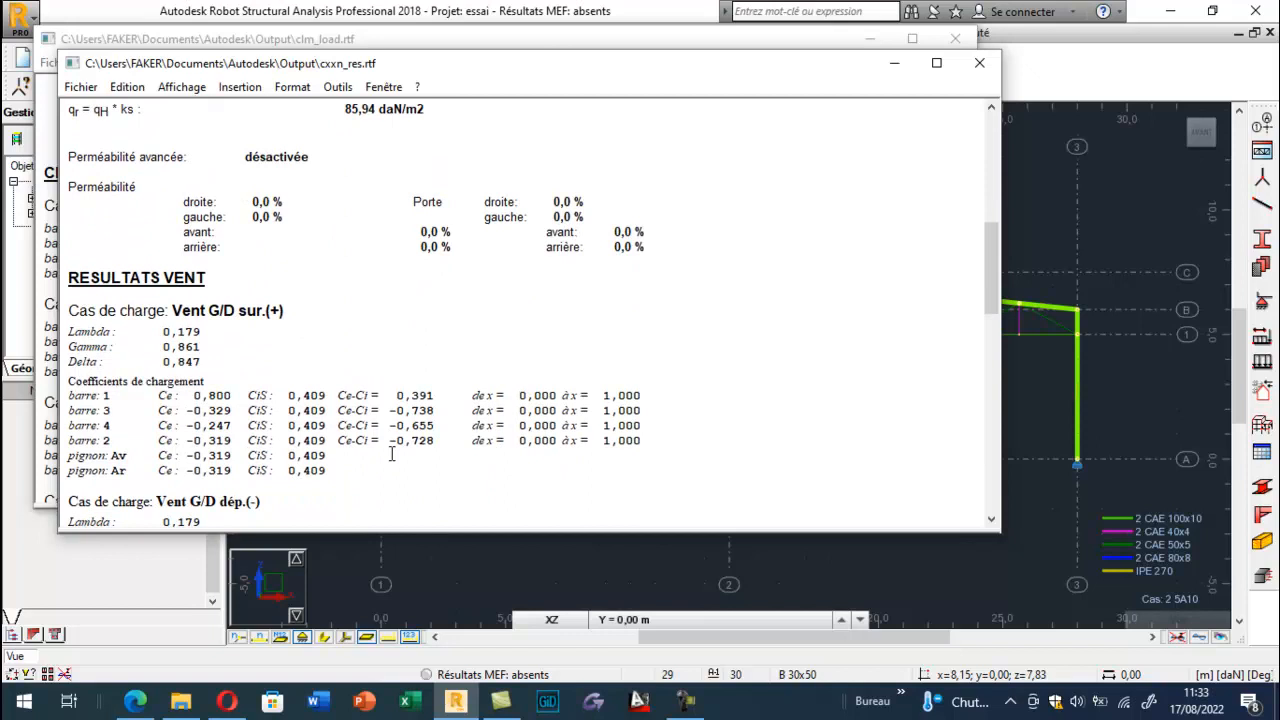
{"action": "scroll", "coordinate": [391, 453], "scroll_direction": "up", "scroll_amount": 13}
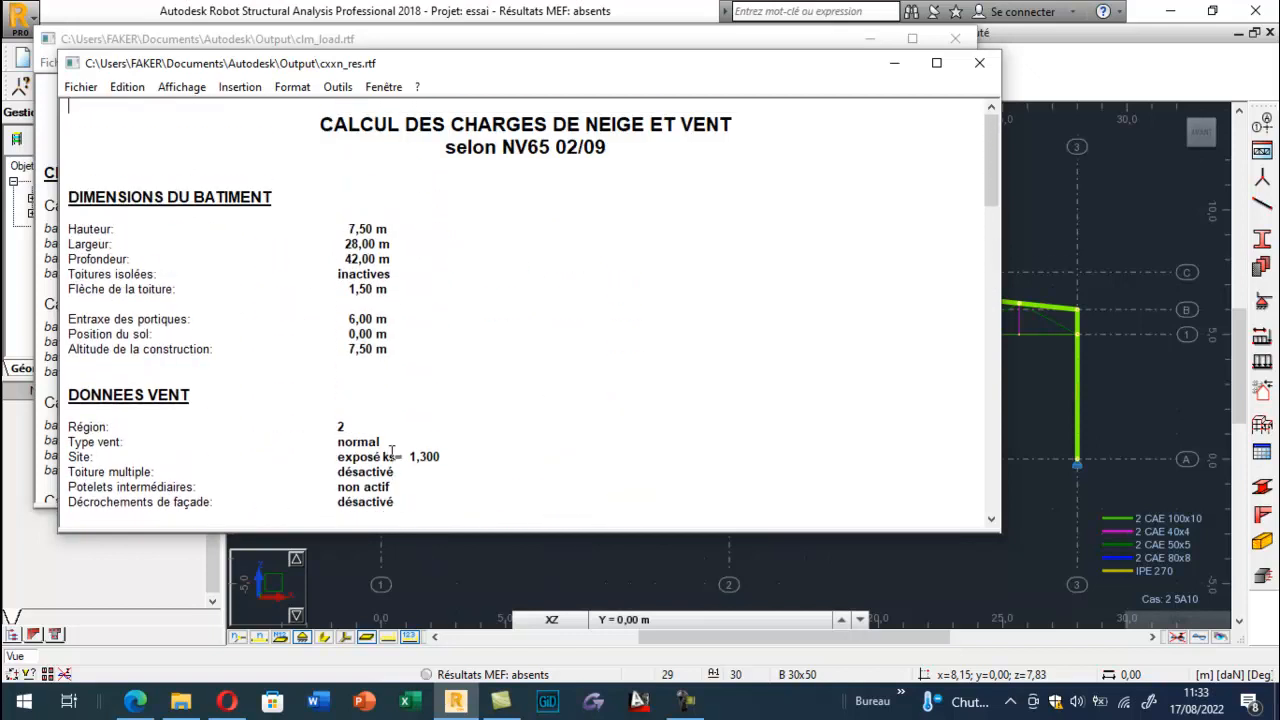
- Examine the wind coefficients of each load case in the calculation note, and close the note
{"action": "scroll", "coordinate": [391, 453], "scroll_direction": "down", "scroll_amount": 9}
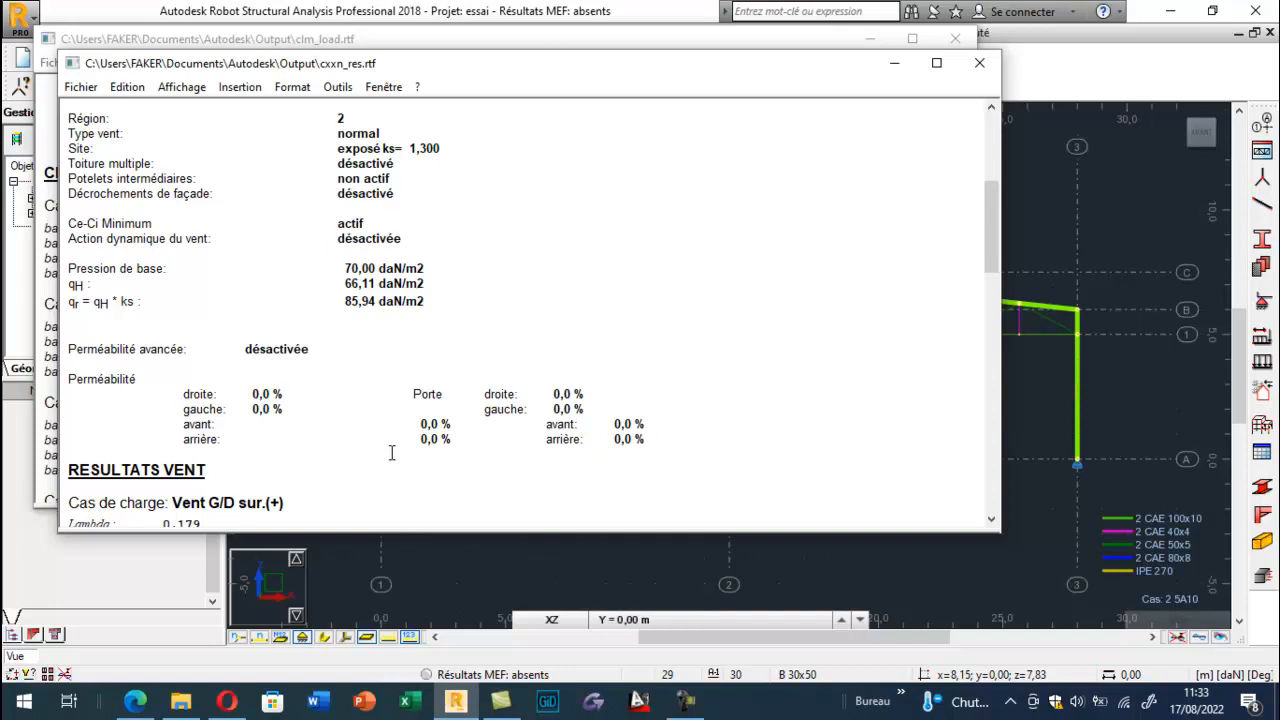
{"action": "scroll", "coordinate": [391, 453], "scroll_direction": "down", "scroll_amount": 4}
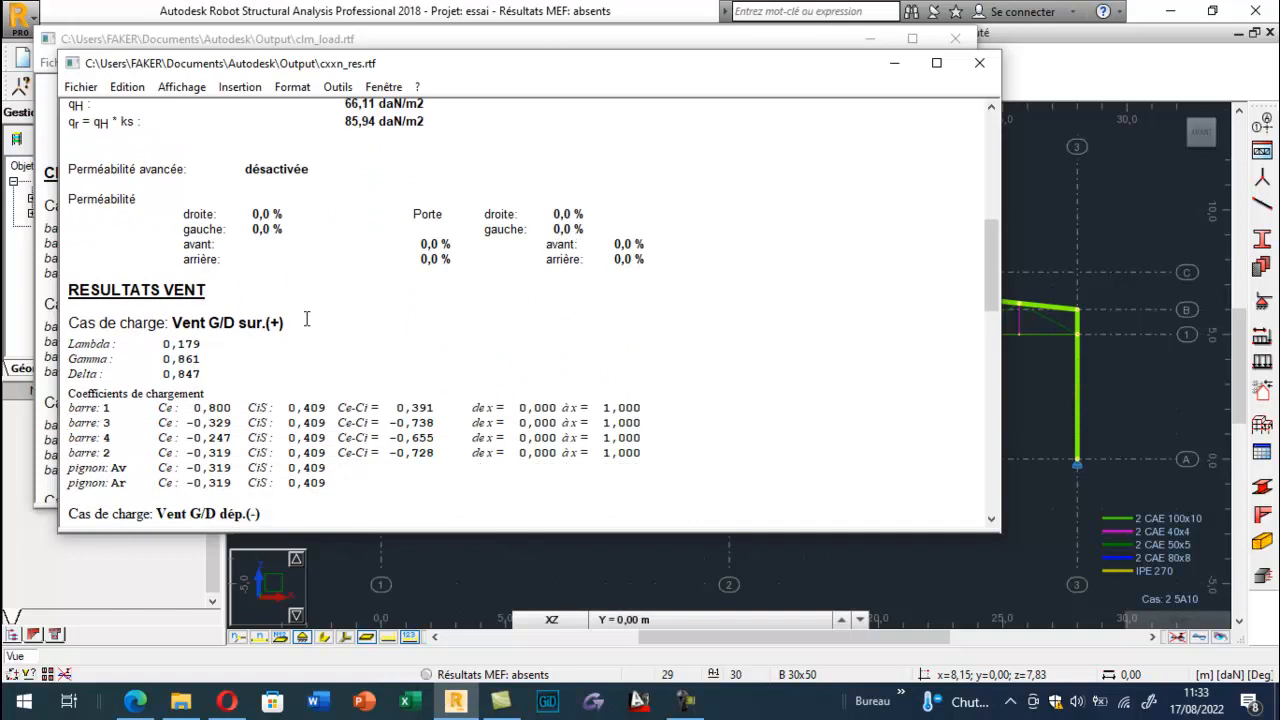
{"action": "scroll", "coordinate": [415, 398], "scroll_direction": "down", "scroll_amount": 1}
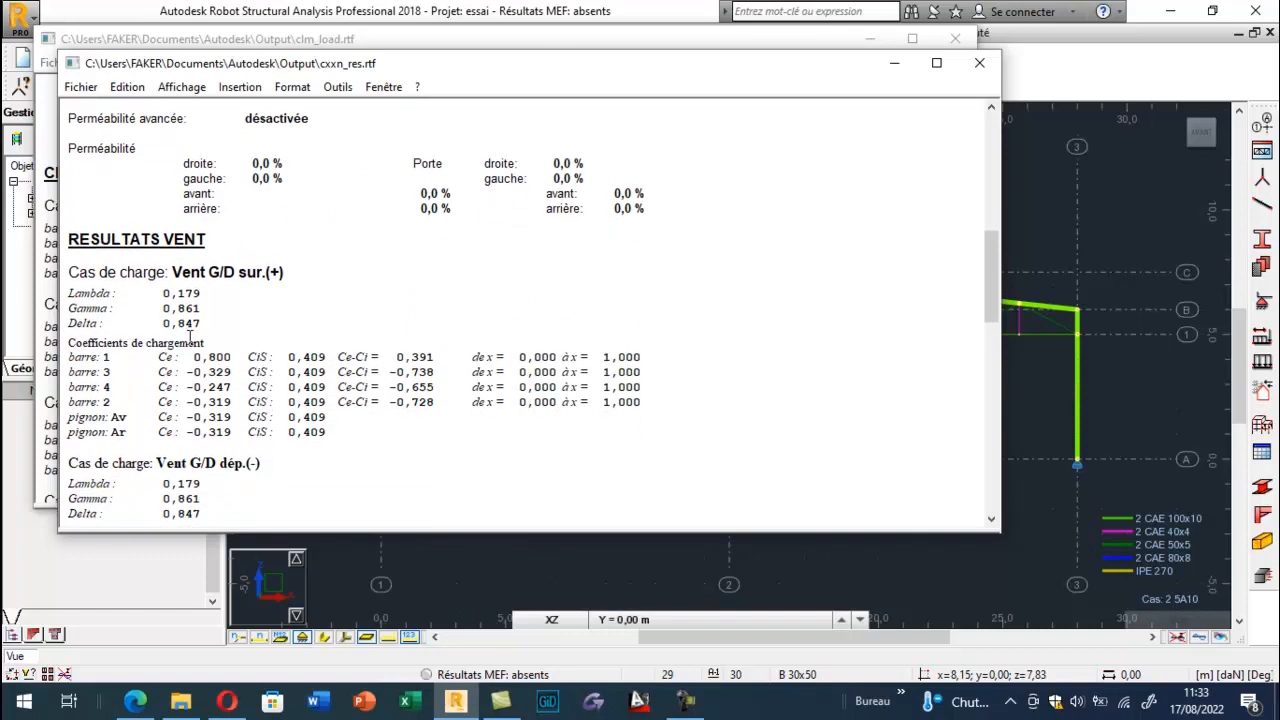
{"action": "scroll", "coordinate": [242, 286], "scroll_direction": "down", "scroll_amount": 3}
{"action": "scroll", "coordinate": [203, 373], "scroll_direction": "down", "scroll_amount": 12}
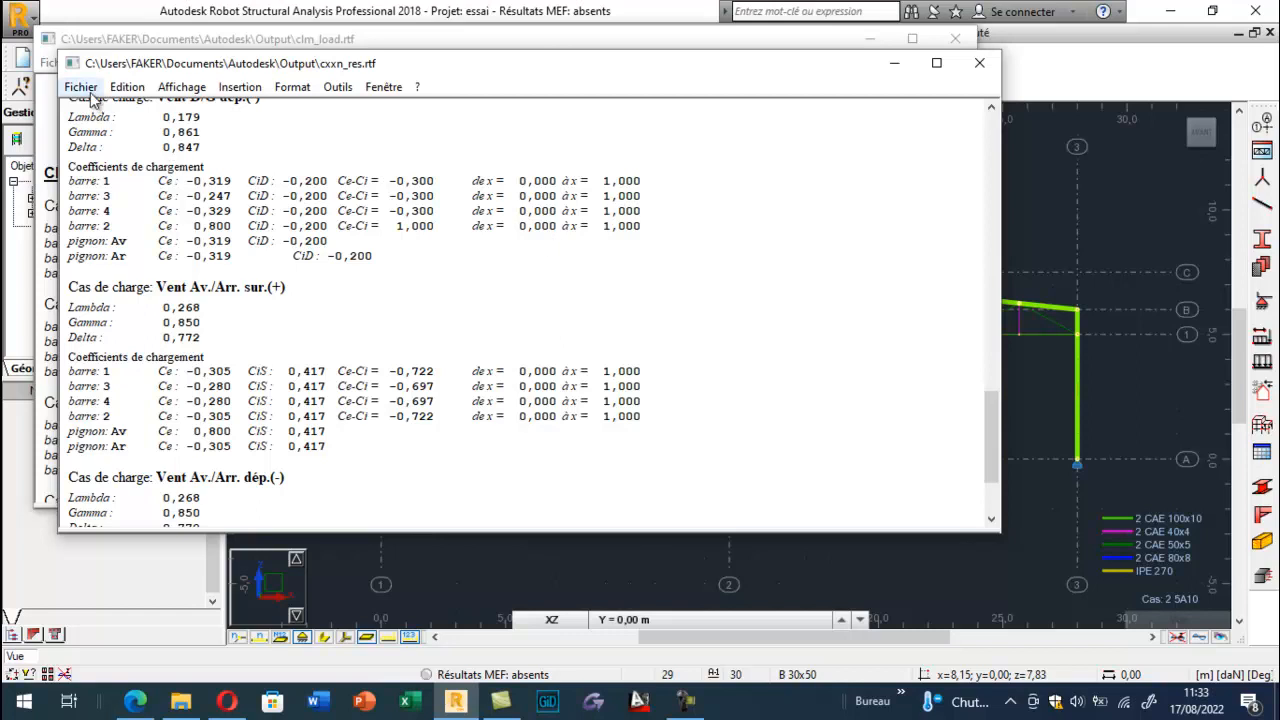
{"action": "left_click", "coordinate": [995, 66]}
- Examine the bar loads of each wind case in the clm_load.rtf note, and close it
{"action": "scroll", "coordinate": [170, 228], "scroll_direction": "down", "scroll_amount": 5}
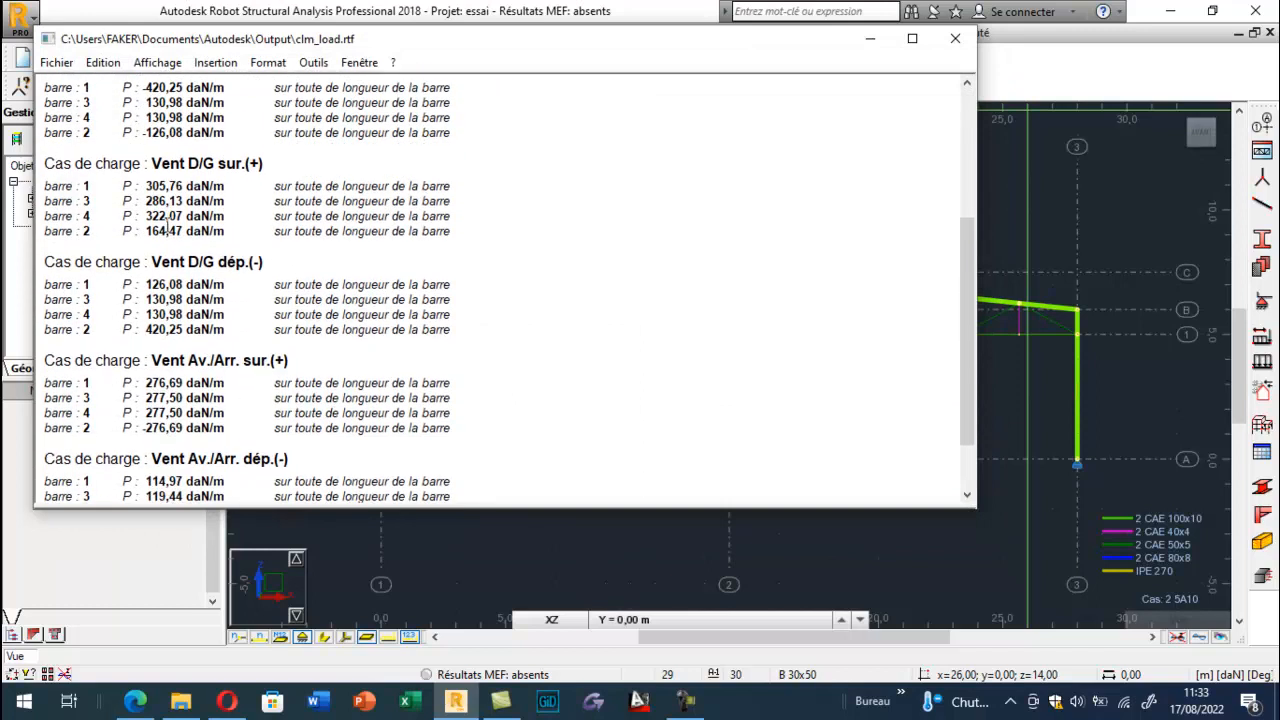
{"action": "scroll", "coordinate": [165, 420], "scroll_direction": "down", "scroll_amount": 2}
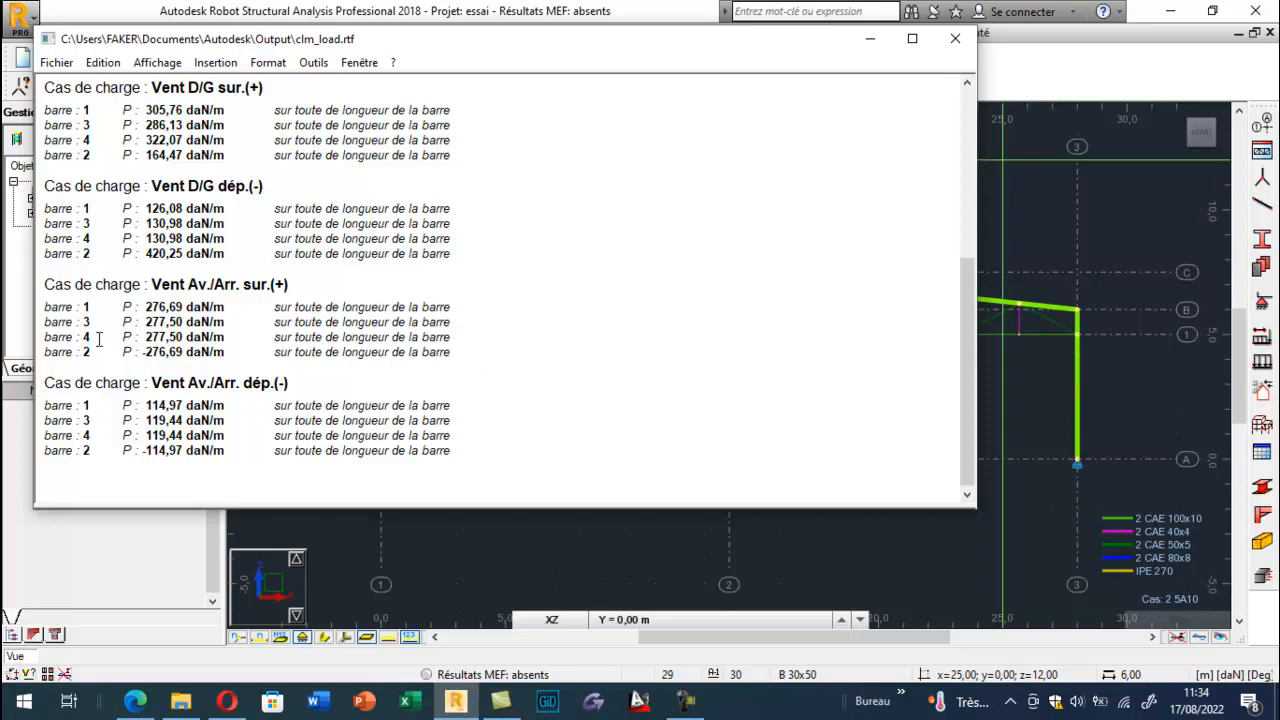
{"action": "left_click_drag", "start_coordinate": [144, 307], "coordinate": [293, 308]}
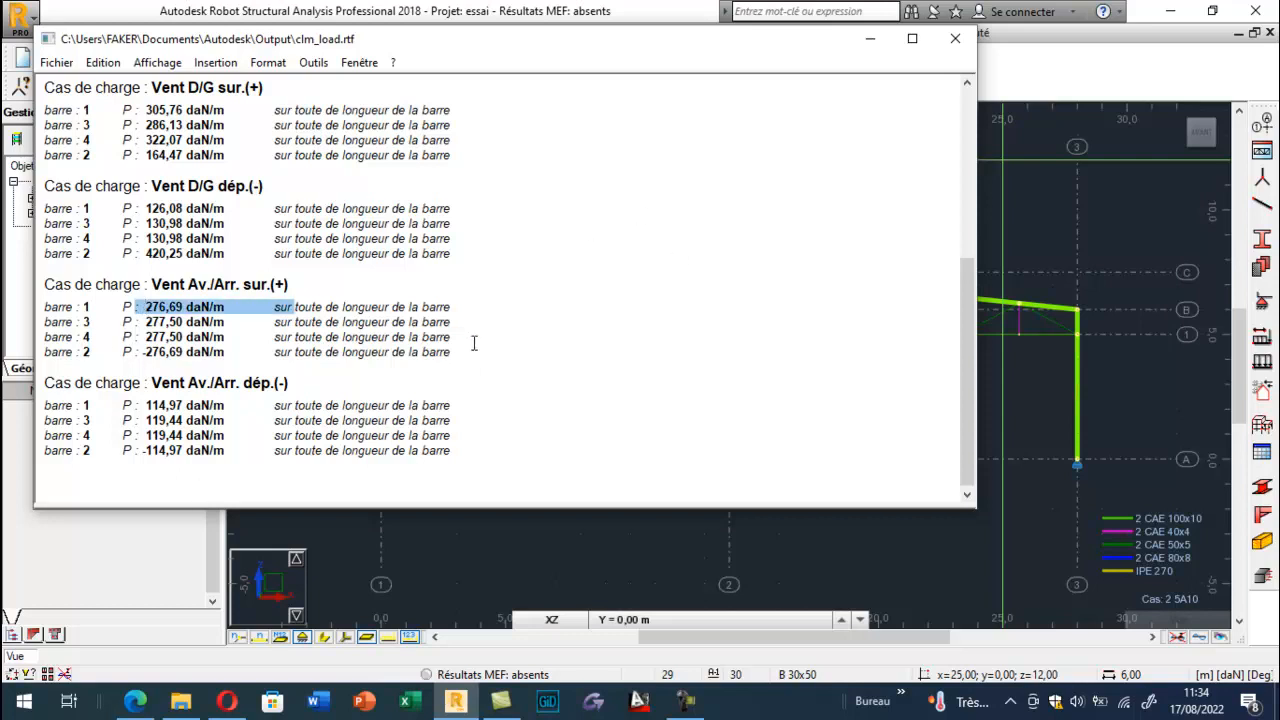
{"action": "left_click", "coordinate": [955, 38]}
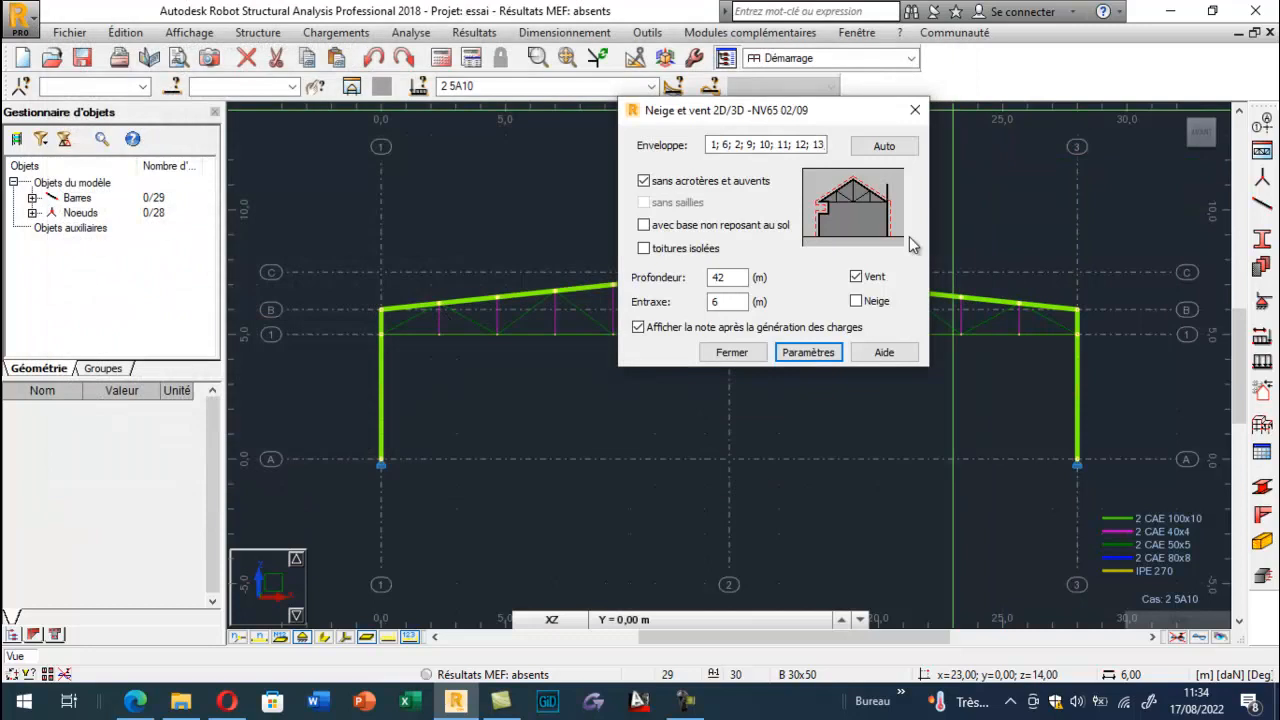
- Close the snow and wind settings and display the loads of case 5 : Vent G/D sur.(+) on the frame
{"action": "left_click", "coordinate": [915, 110]}
{"action": "left_click", "coordinate": [650, 87]}
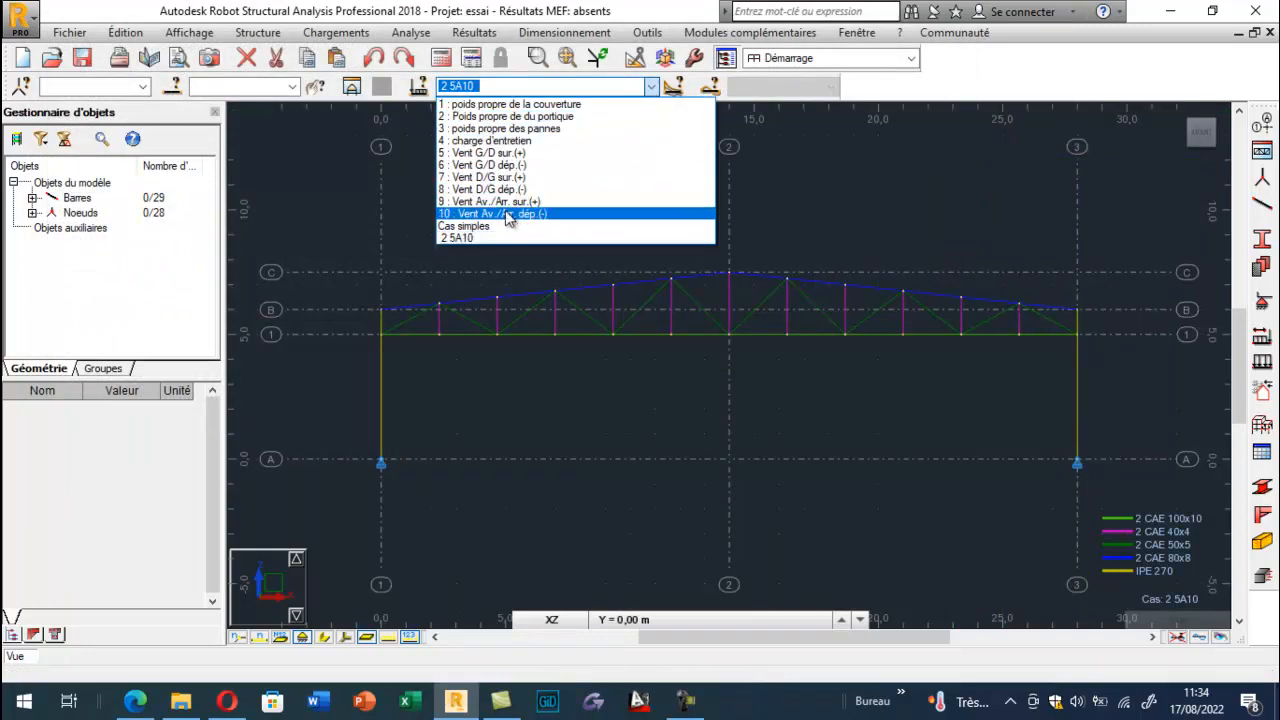
{"action": "left_click", "coordinate": [510, 153]}
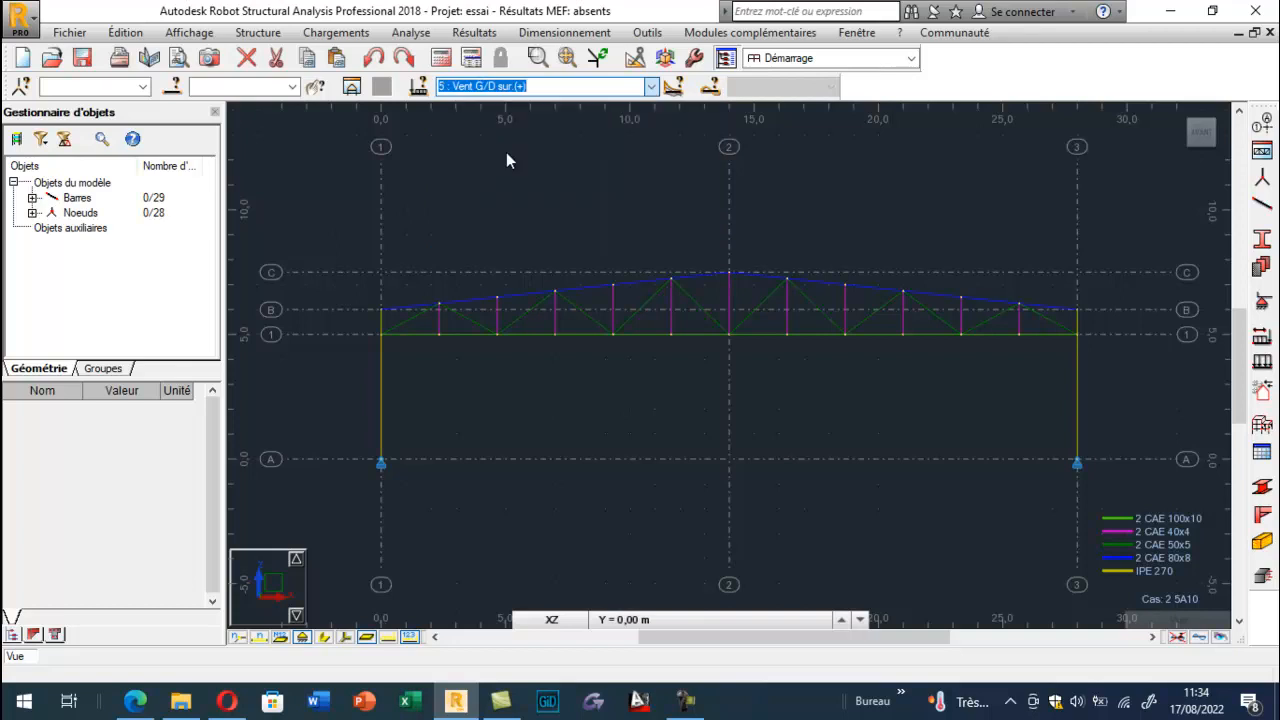
{"action": "left_click", "coordinate": [387, 639]}
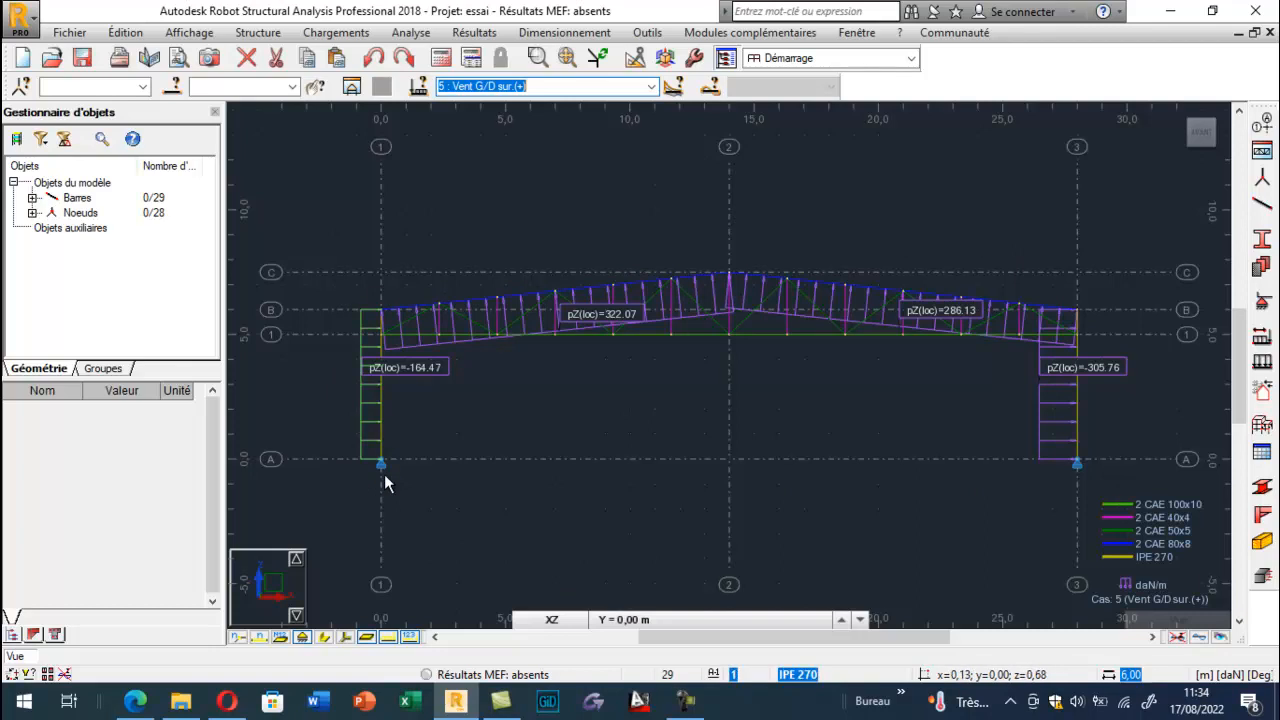
- Open the list of load cases to choose another wind case for display
{"action": "left_click", "coordinate": [651, 86]}
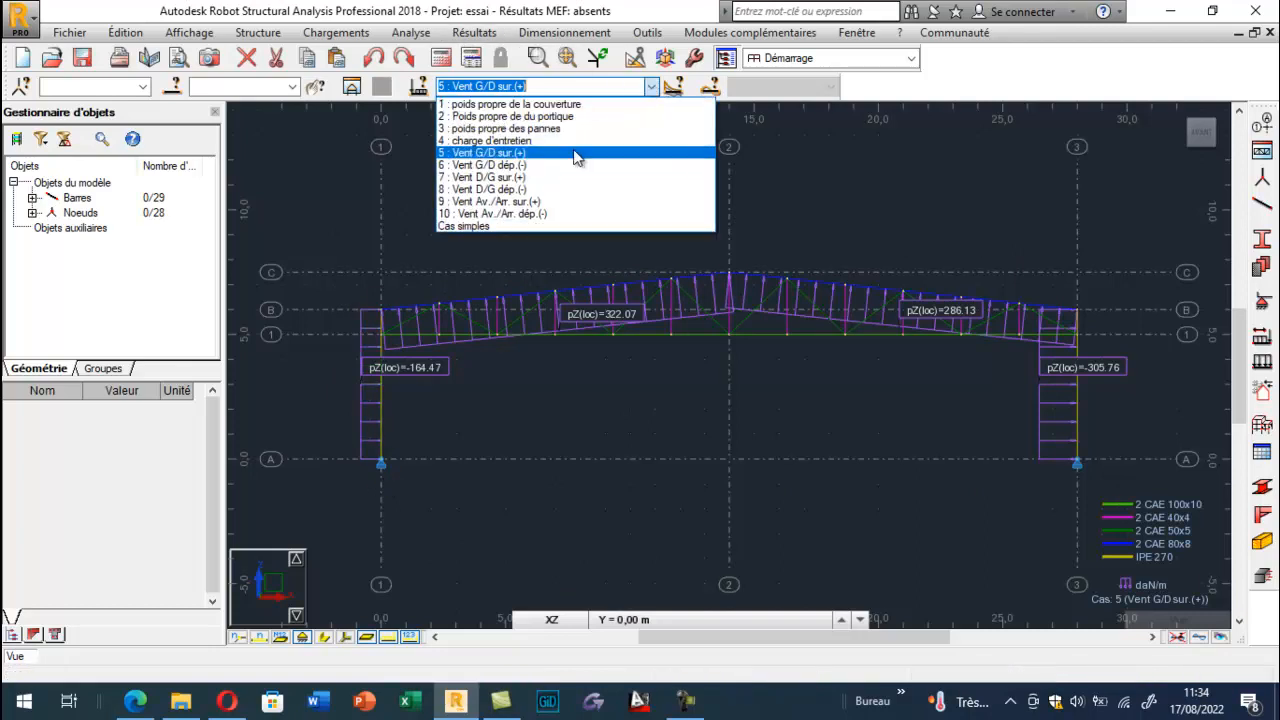